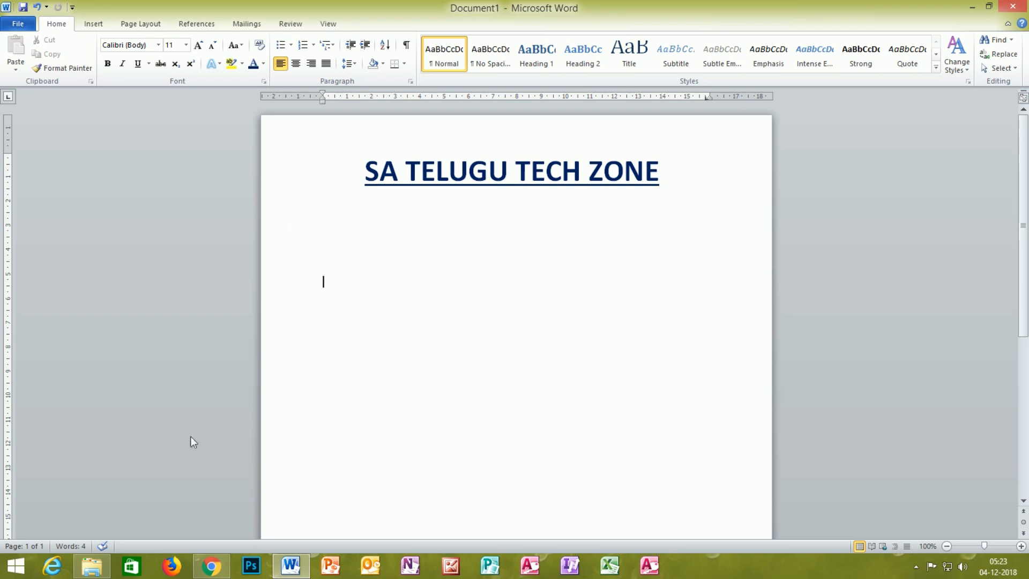
# - Switch to Chrome to view the SA Telugu tech zone YouTube channel page and return to the Word document
pyautogui.click(210, 566)
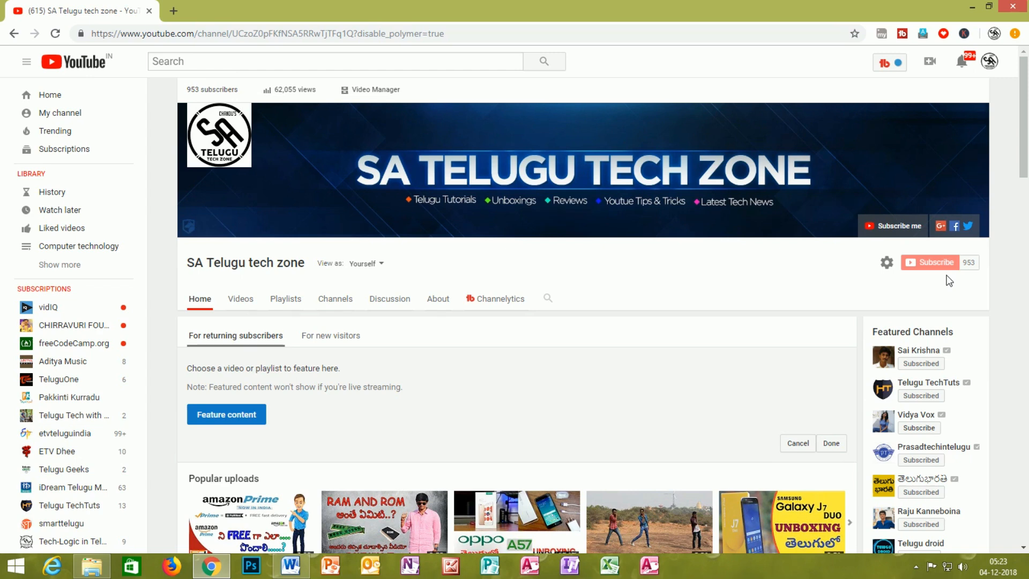
pyautogui.click(296, 567)
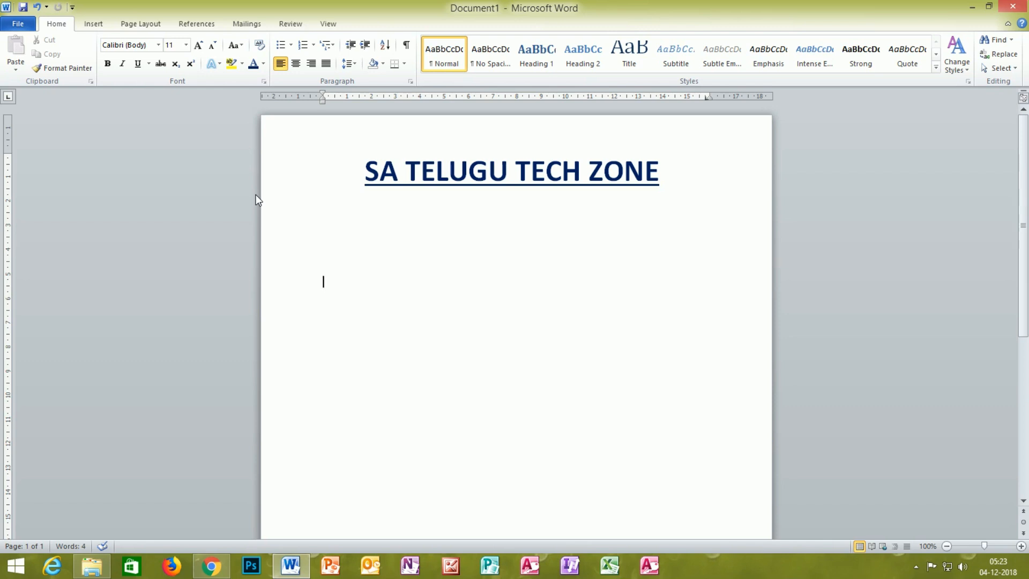
# - Enter the text HELLO WORLD on a line below the SA TELUGU TECH ZONE title
pyautogui.press('BackSpace')
pyautogui.write('HELLO WORLD')
# - Try the Arial Black font with no text selected after HELLO WORLD, and set the font back to Calibri (Body)
pyautogui.click(158, 46)
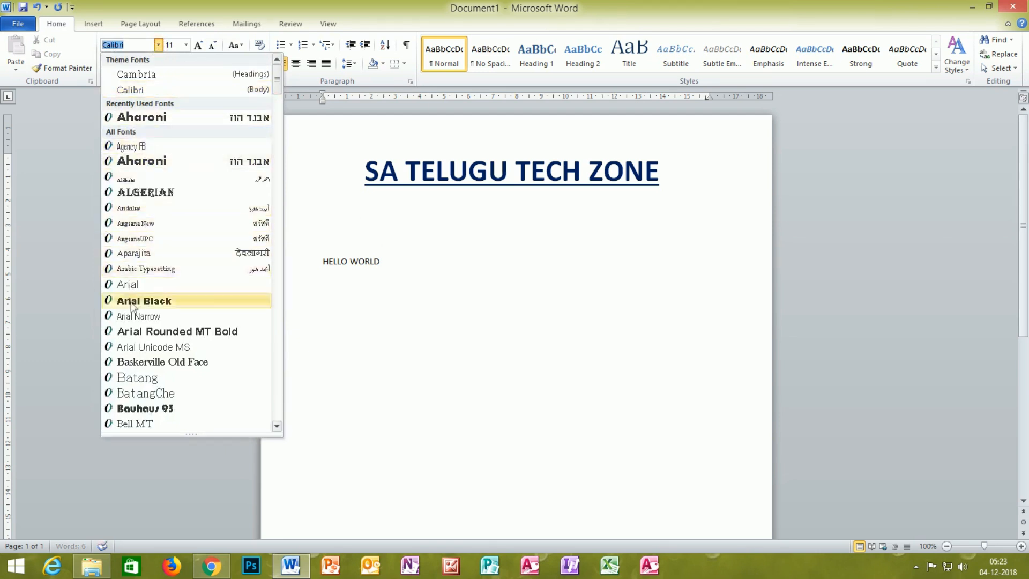
pyautogui.click(155, 302)
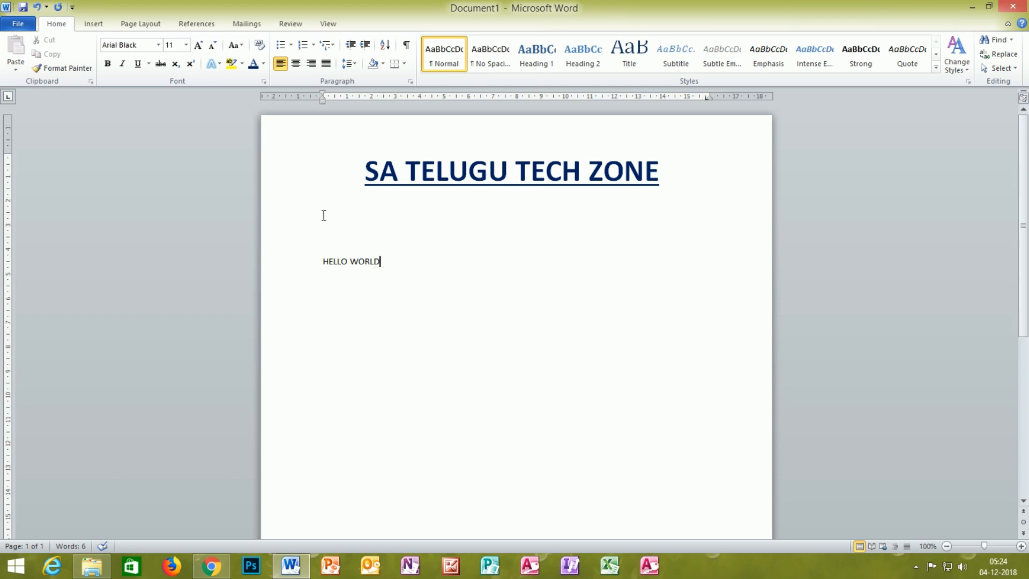
pyautogui.click(158, 45)
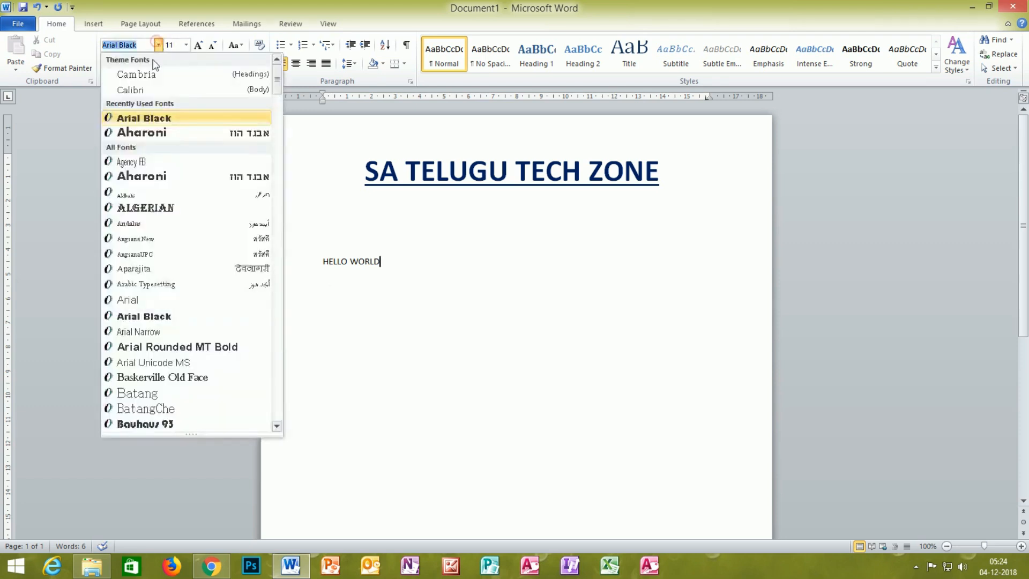
pyautogui.click(150, 91)
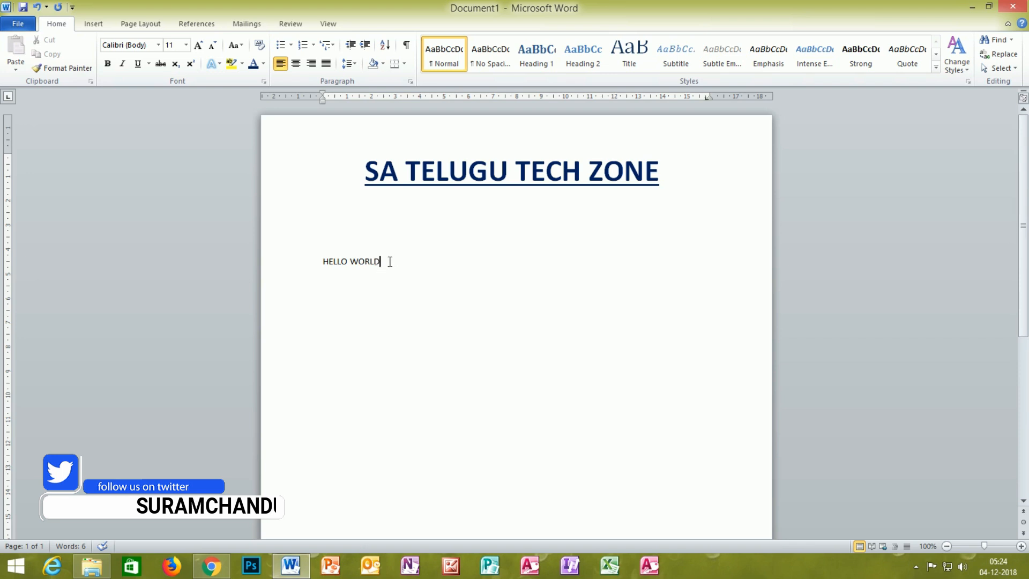
# - Change the font of the HELLO WORLD line to Arial Black and deselect the text
pyautogui.moveTo(389, 261); pyautogui.dragTo(294, 257)
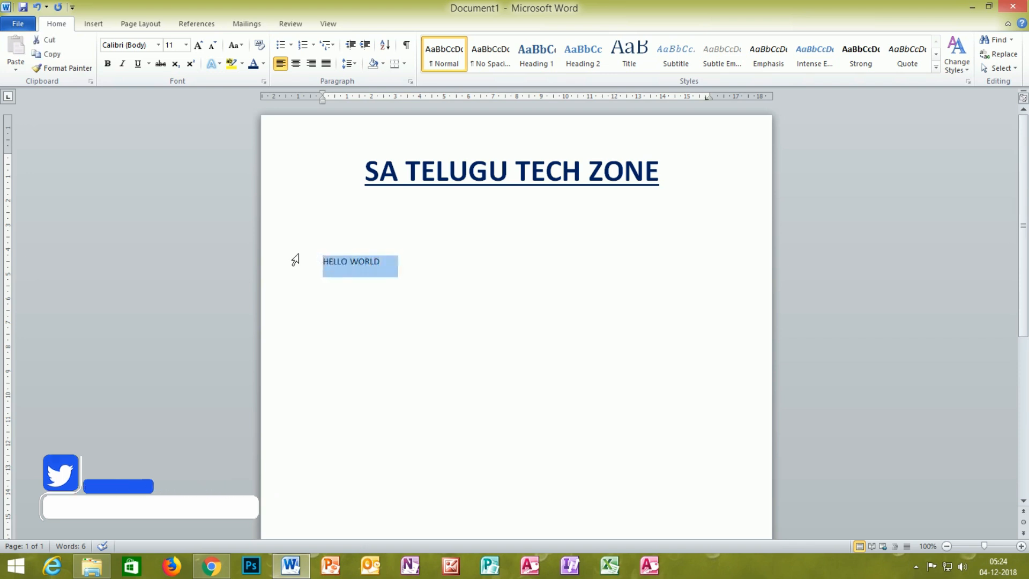
pyautogui.click(157, 45)
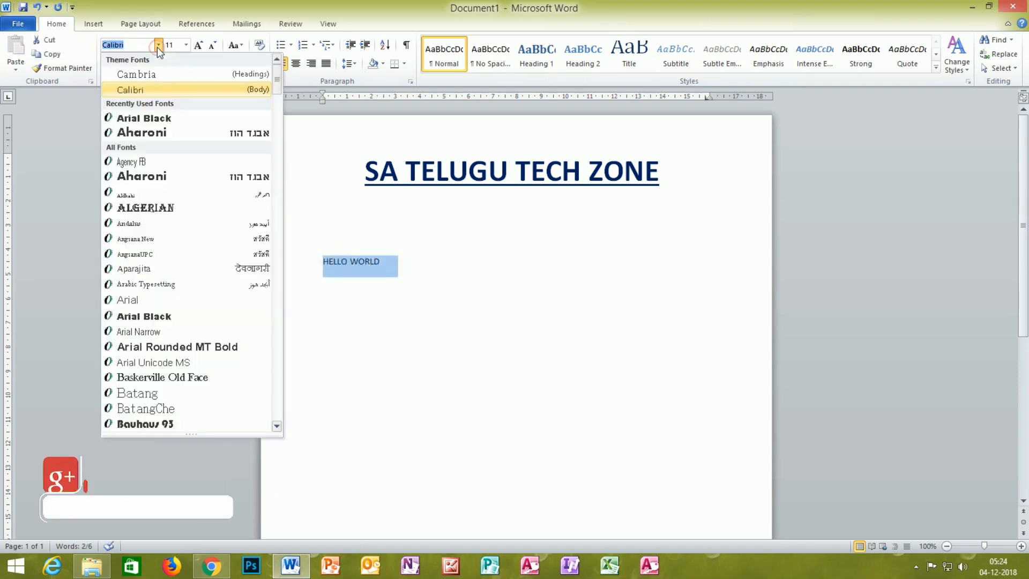
pyautogui.click(144, 117)
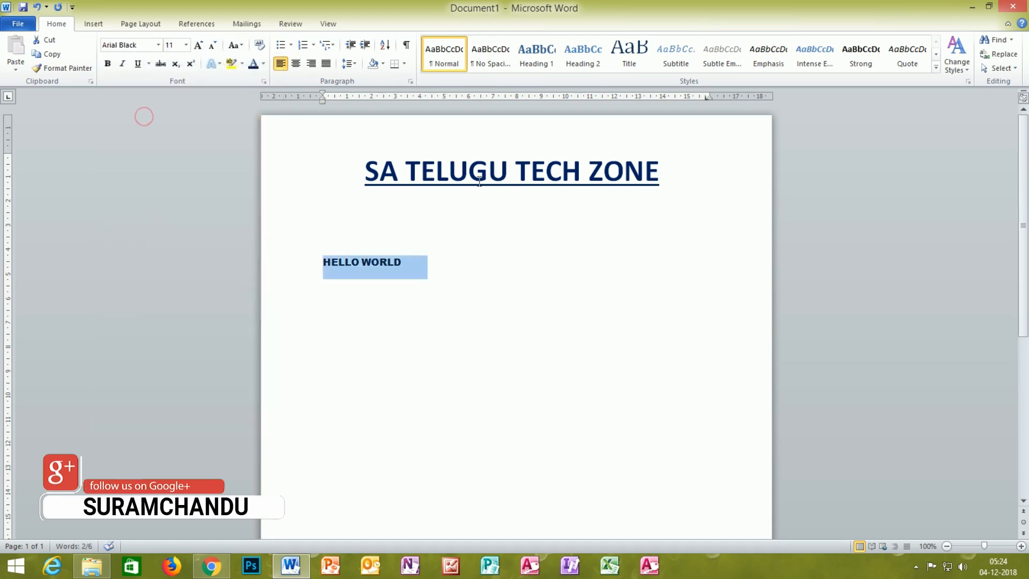
pyautogui.click(425, 262)
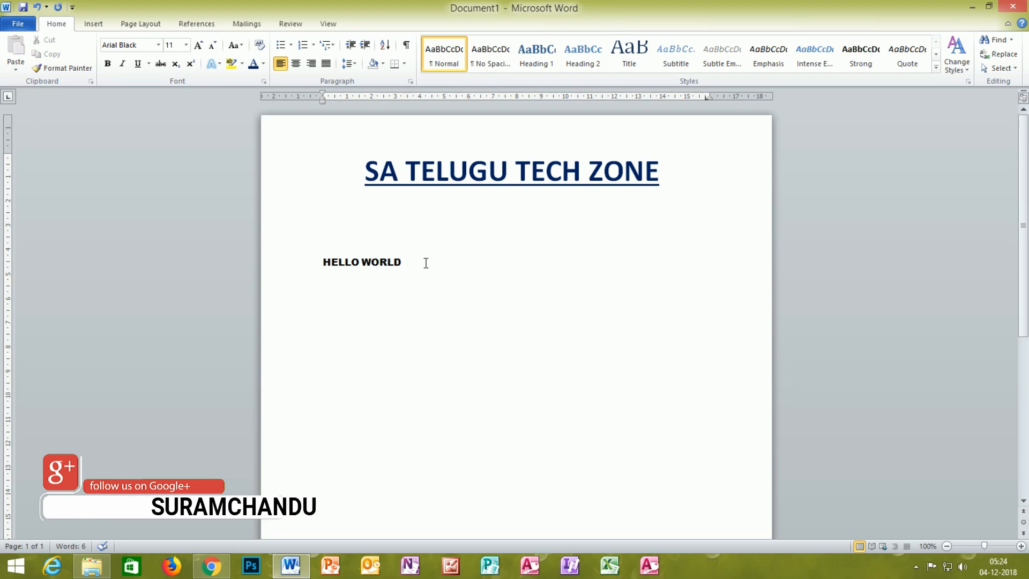
# - Set the HELLO WORLD line to font size 26 and shift the text toward the middle of the page
pyautogui.click(186, 45)
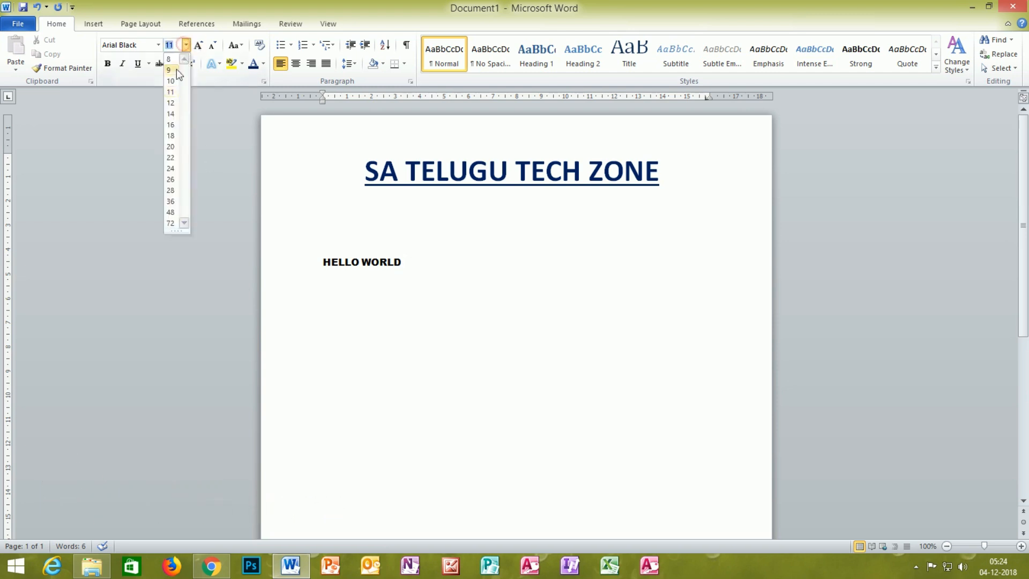
pyautogui.click(176, 168)
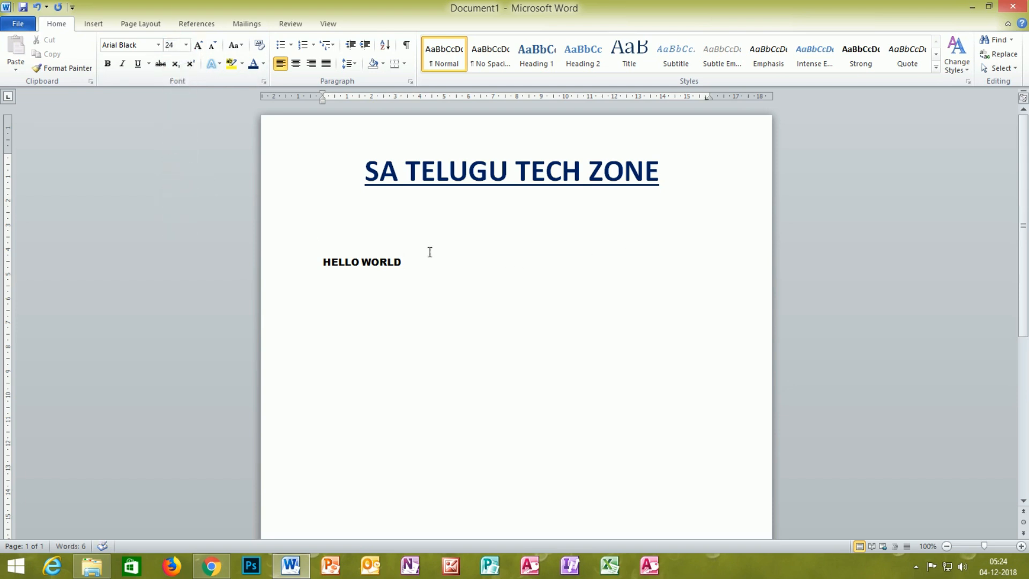
pyautogui.moveTo(418, 259); pyautogui.dragTo(323, 212)
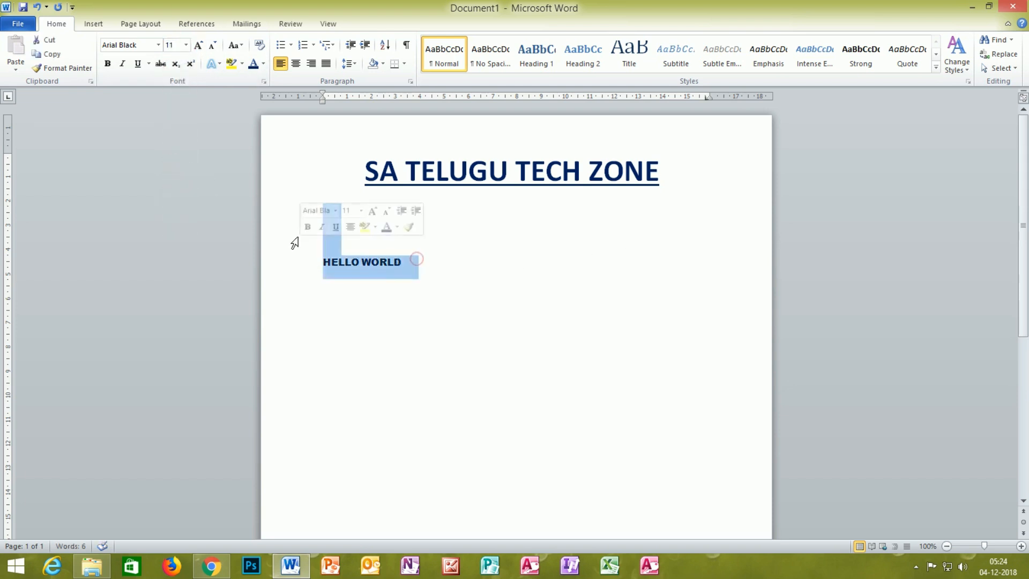
pyautogui.click(186, 46)
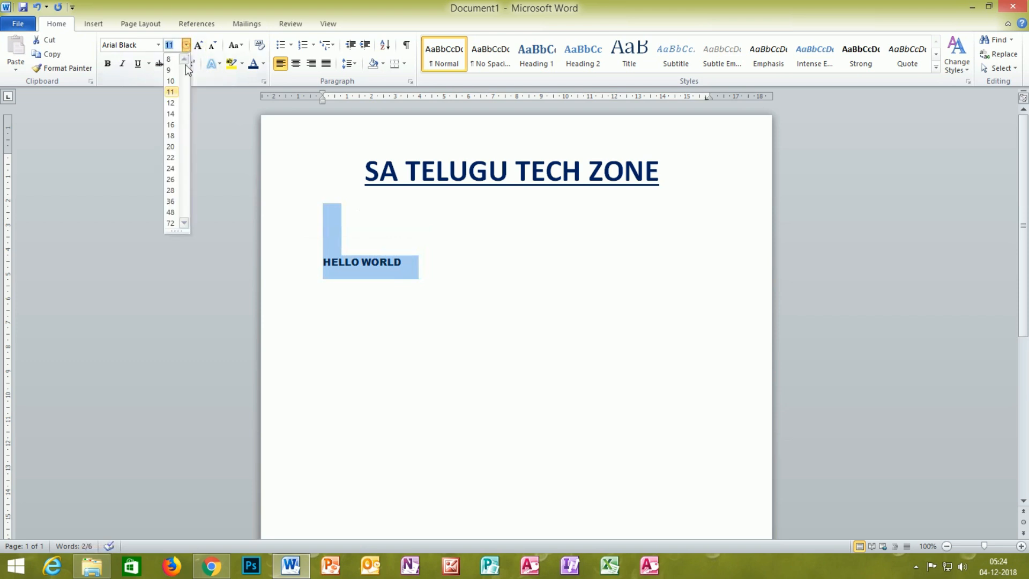
pyautogui.click(173, 179)
pyautogui.click(321, 259)
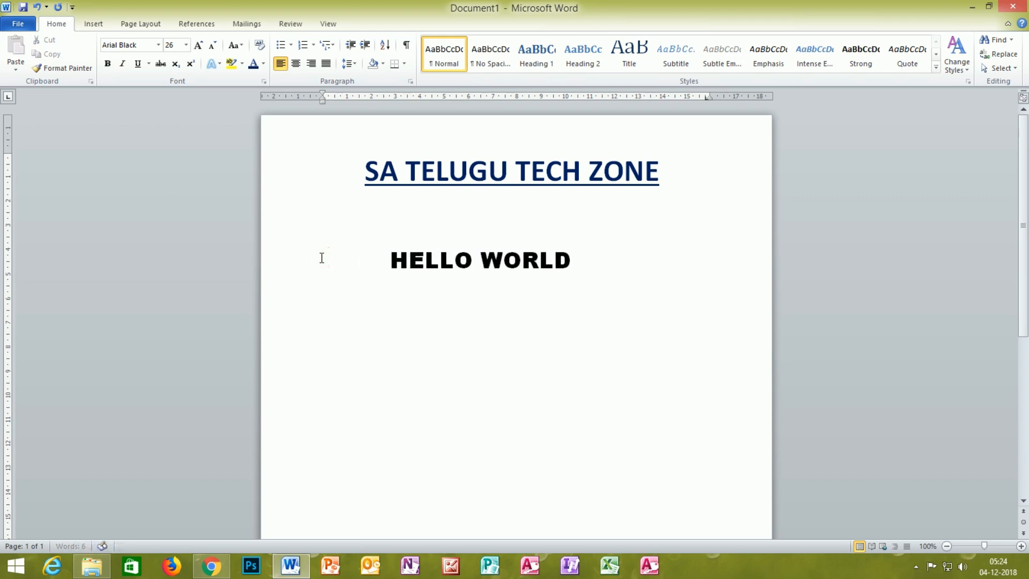
# - Add a new line below HELLO WORLD containing the word FONT
pyautogui.click(594, 259)
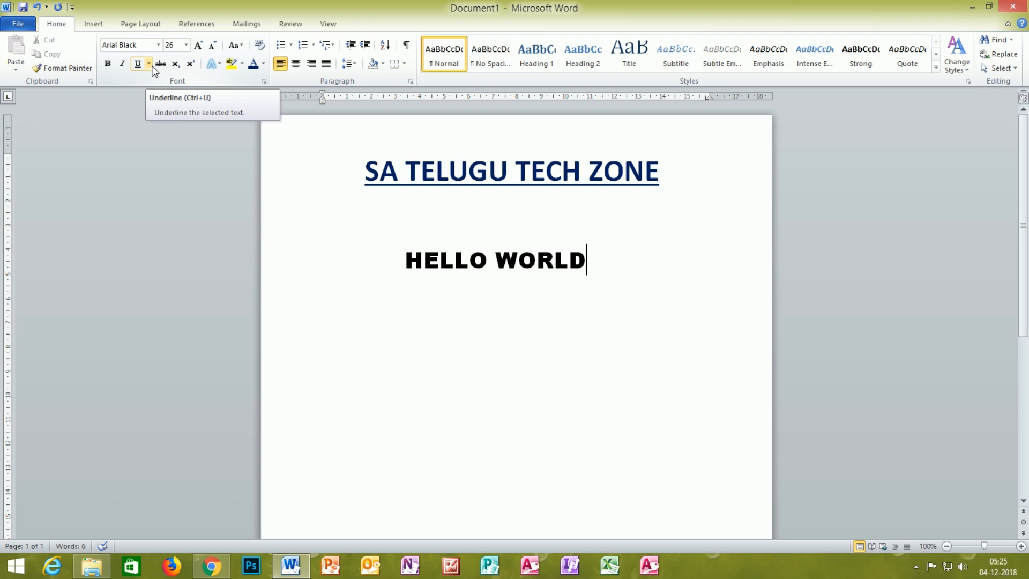
pyautogui.press('Return')
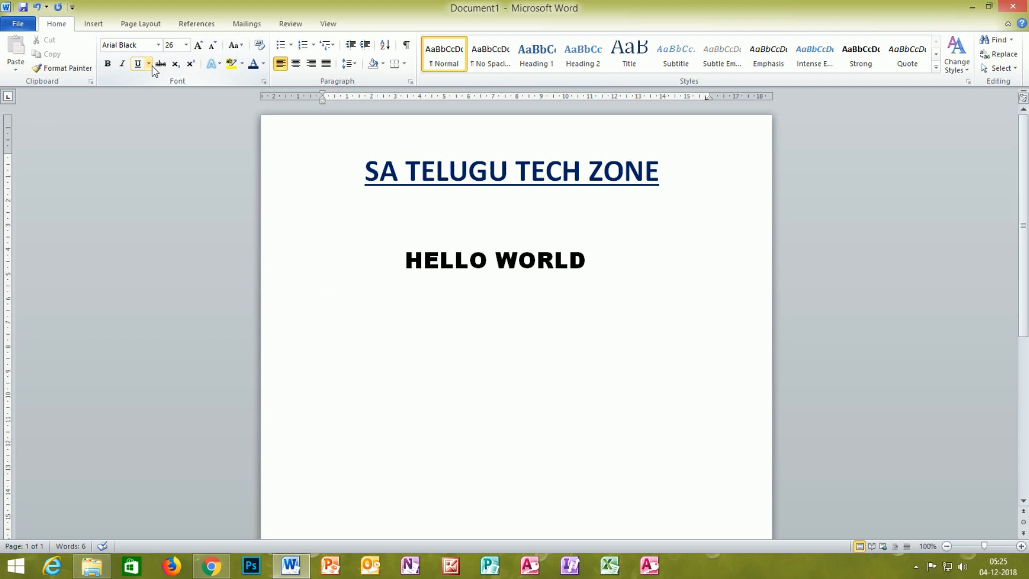
pyautogui.write('FONT')
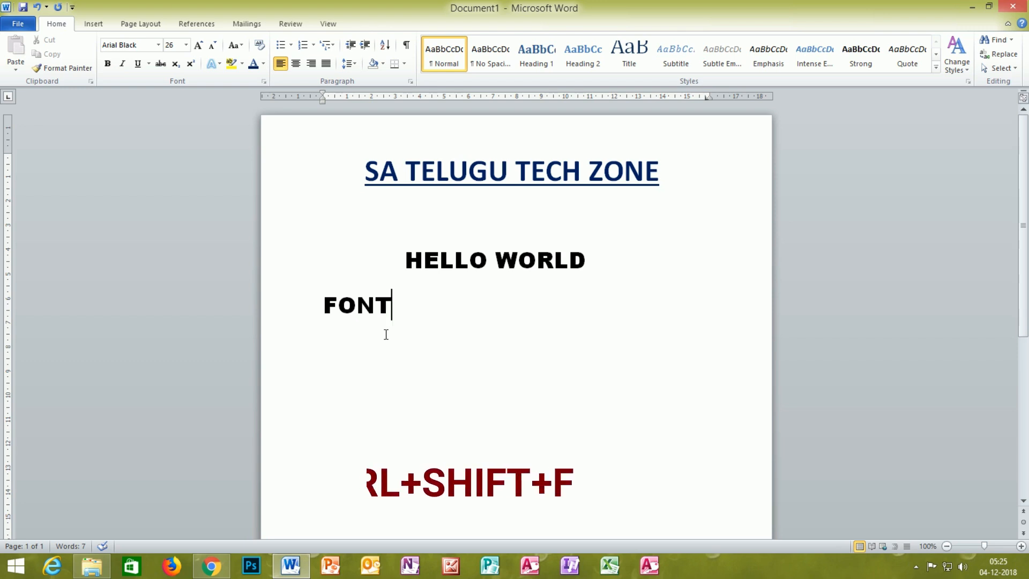
pyautogui.hotkey('ctrl', 'shift', 'f')
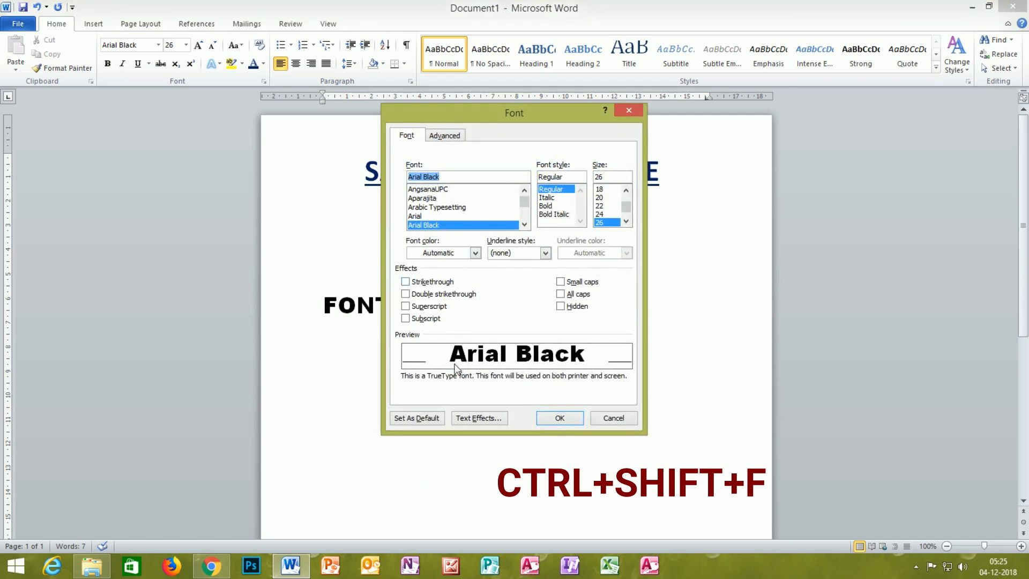
pyautogui.moveTo(559, 111); pyautogui.dragTo(794, 130)
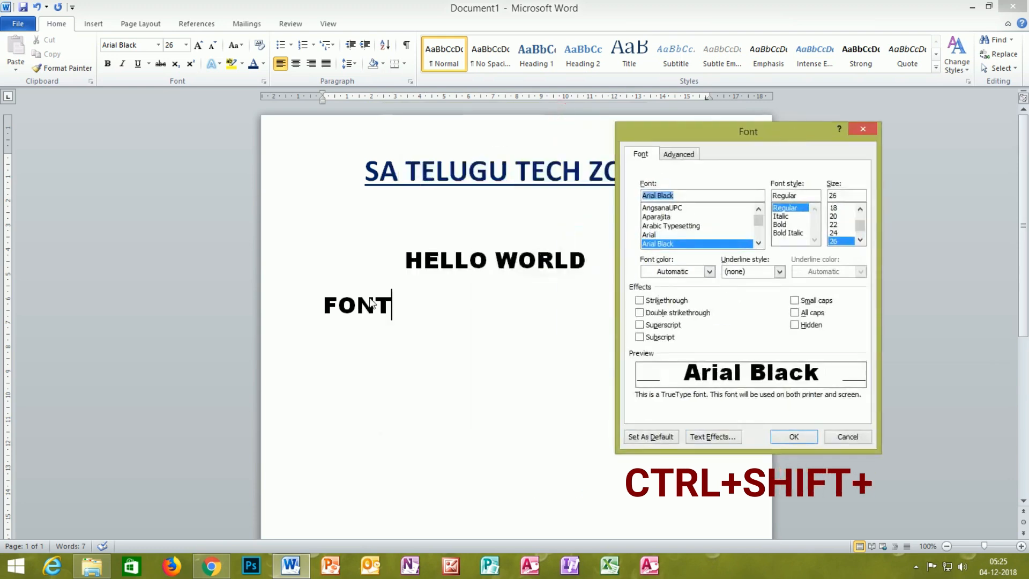
pyautogui.click(793, 436)
# - Change the word FONT to the Arabic Typesetting font through the Font dialog
pyautogui.moveTo(395, 304); pyautogui.dragTo(301, 296)
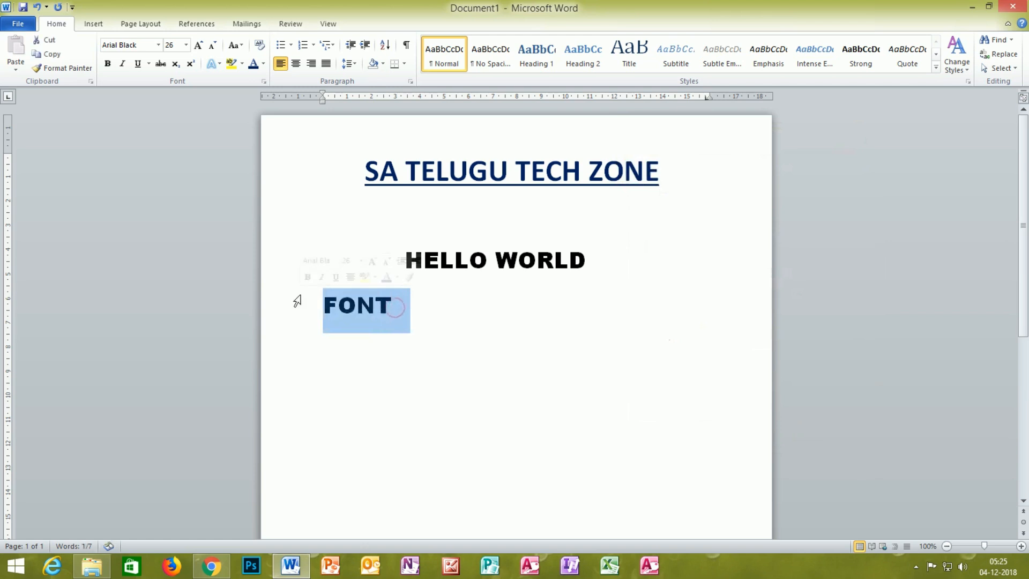
pyautogui.hotkey('ctrl', 'shift', 'f')
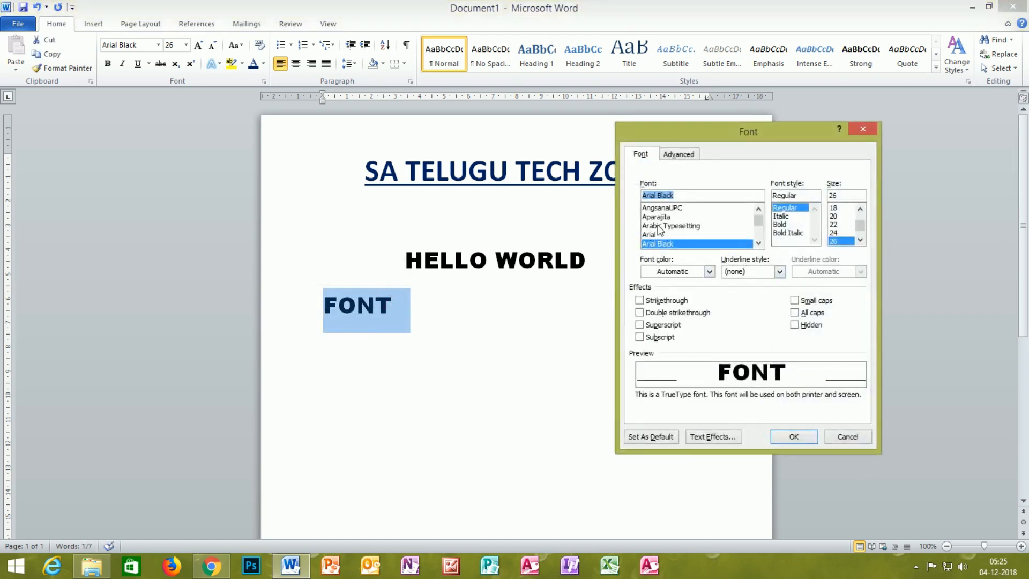
pyautogui.click(667, 217)
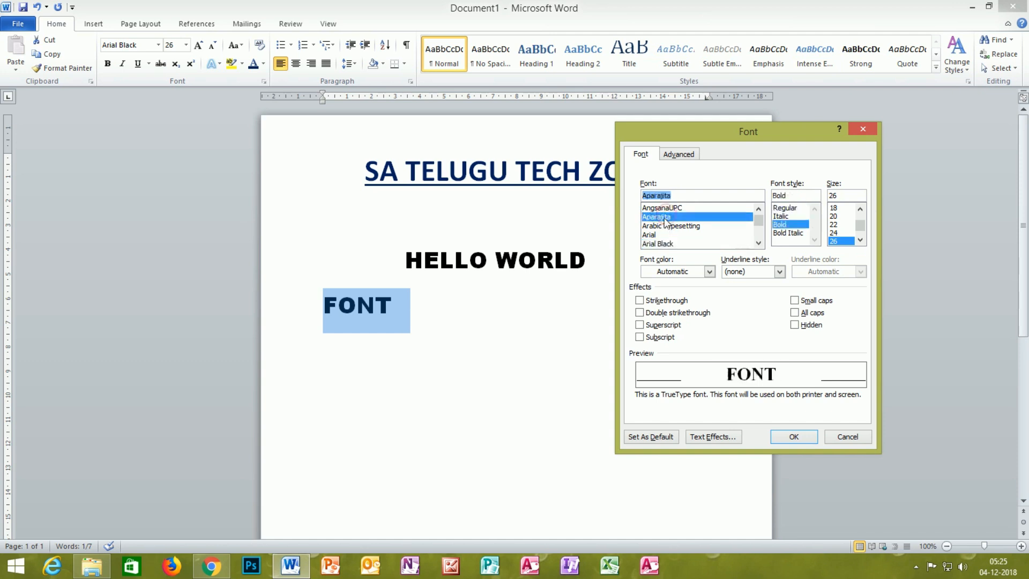
pyautogui.click(667, 226)
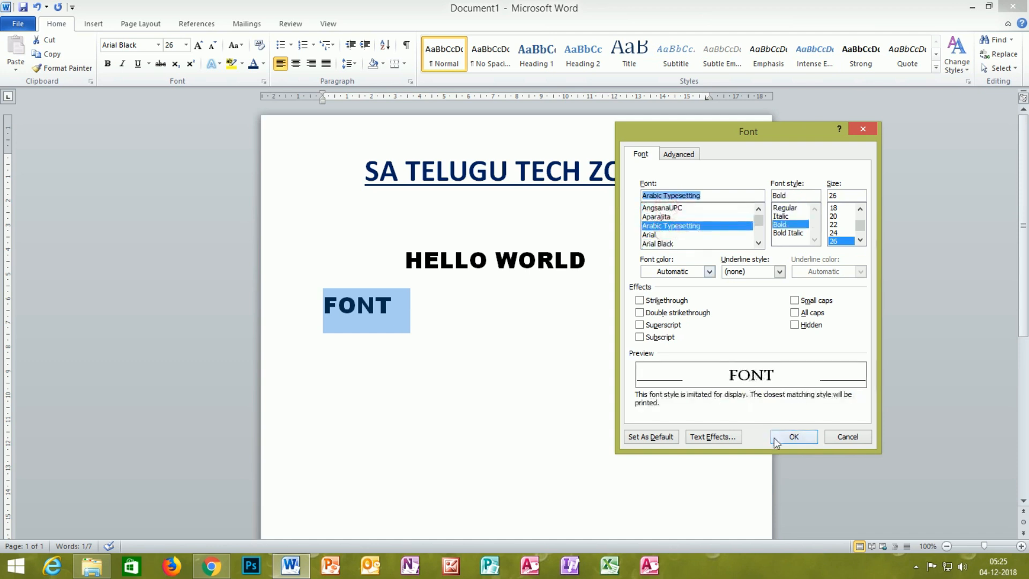
pyautogui.click(793, 437)
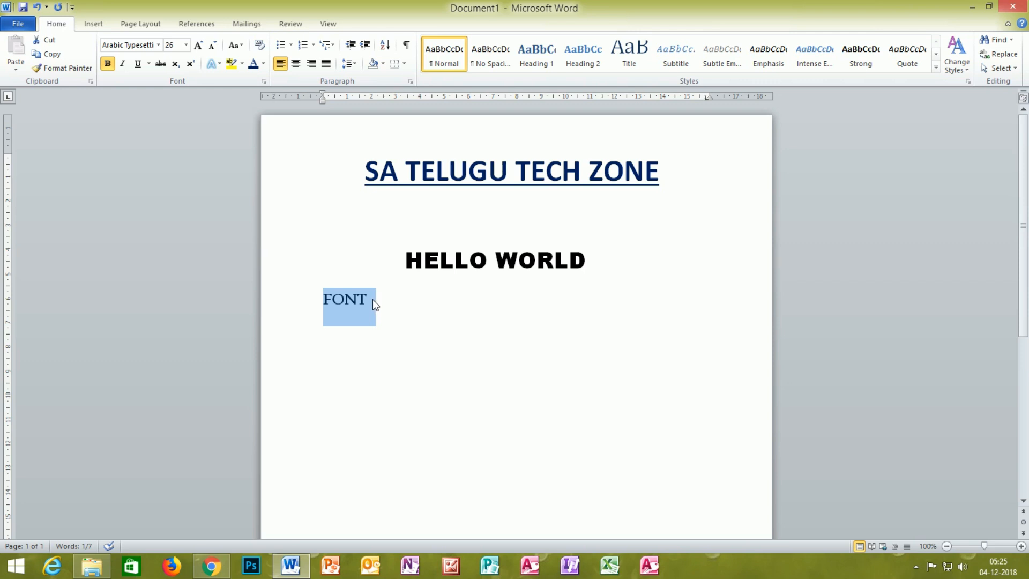
# - Replace the word FONT with FONTSIZE on the line below HELLO WORLD
pyautogui.press('Delete')
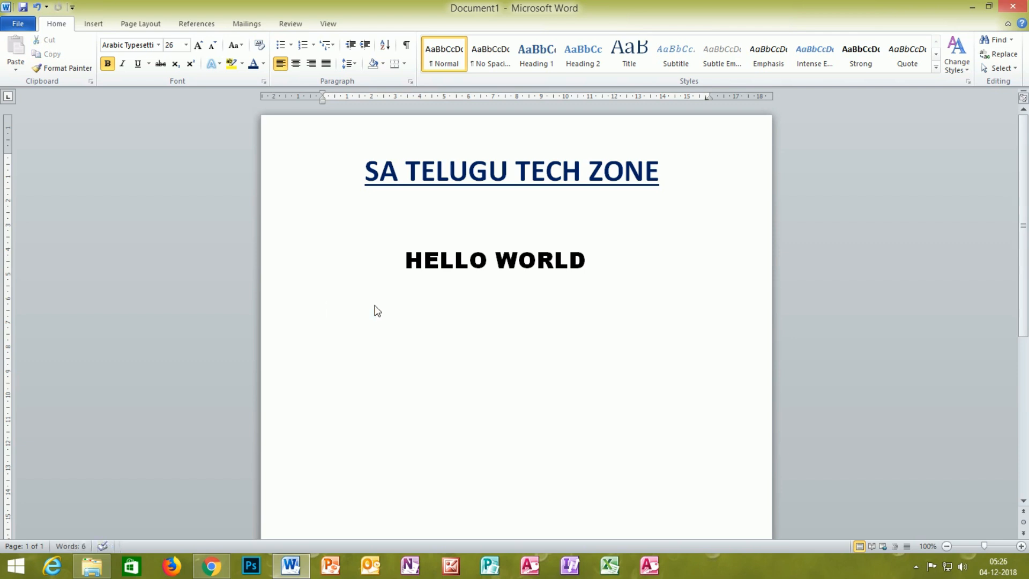
pyautogui.write('FONTSIZE')
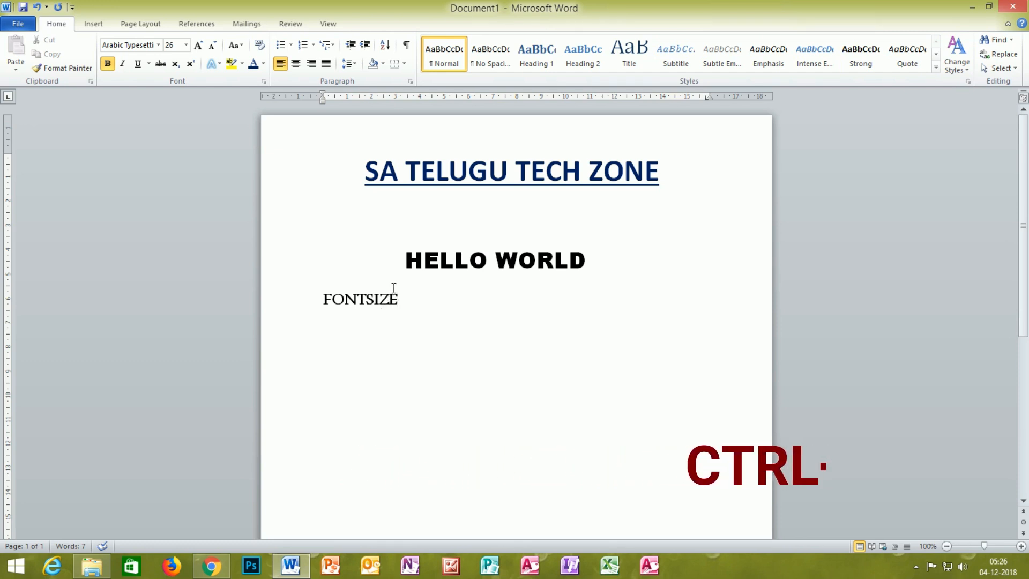
# - Set the word FONTSIZE to font size 48 through the Font dialog
pyautogui.hotkey('ctrl', 'shift', 'p')
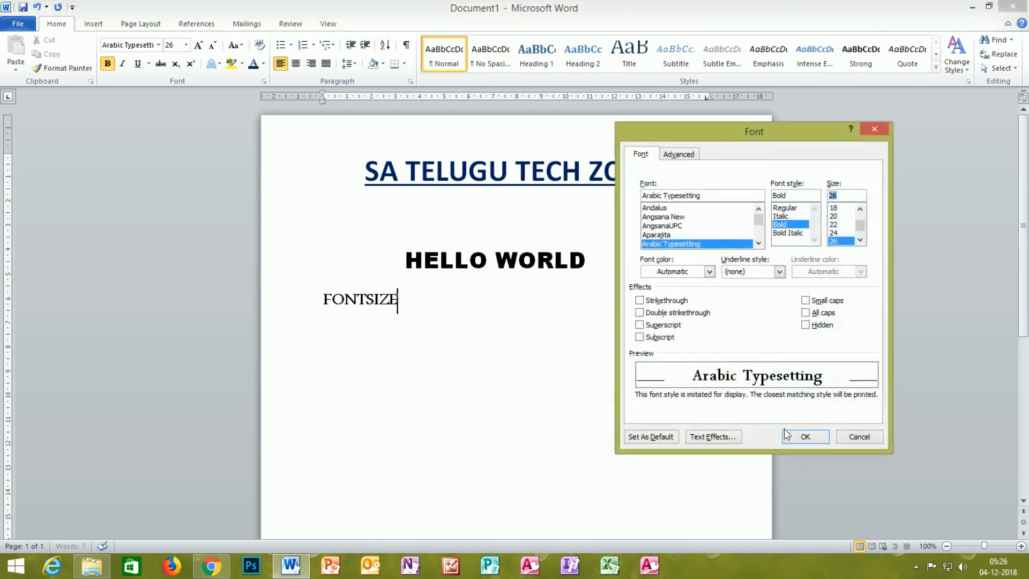
pyautogui.click(850, 439)
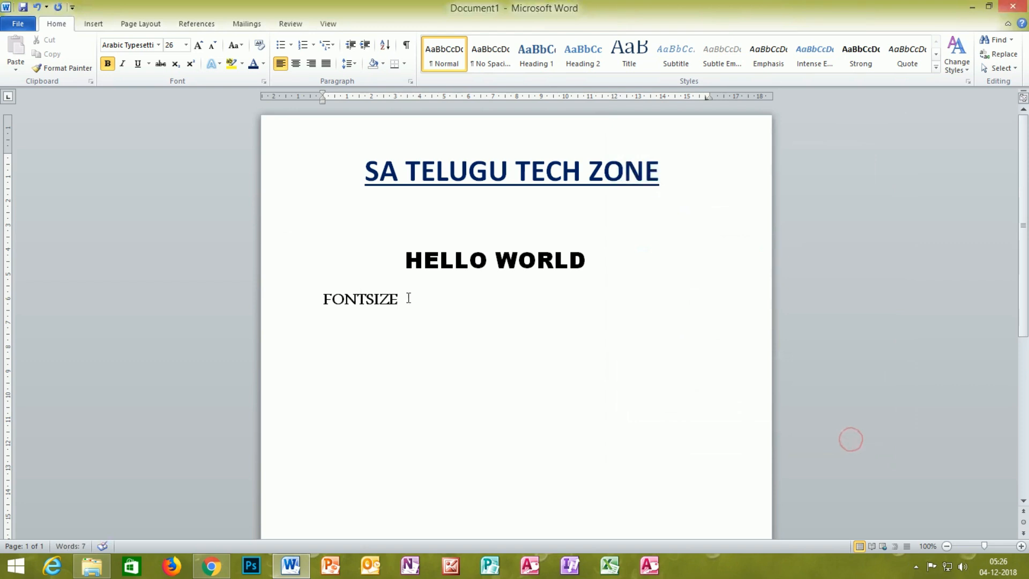
pyautogui.moveTo(409, 298); pyautogui.dragTo(300, 288)
pyautogui.moveTo(413, 299); pyautogui.dragTo(312, 296)
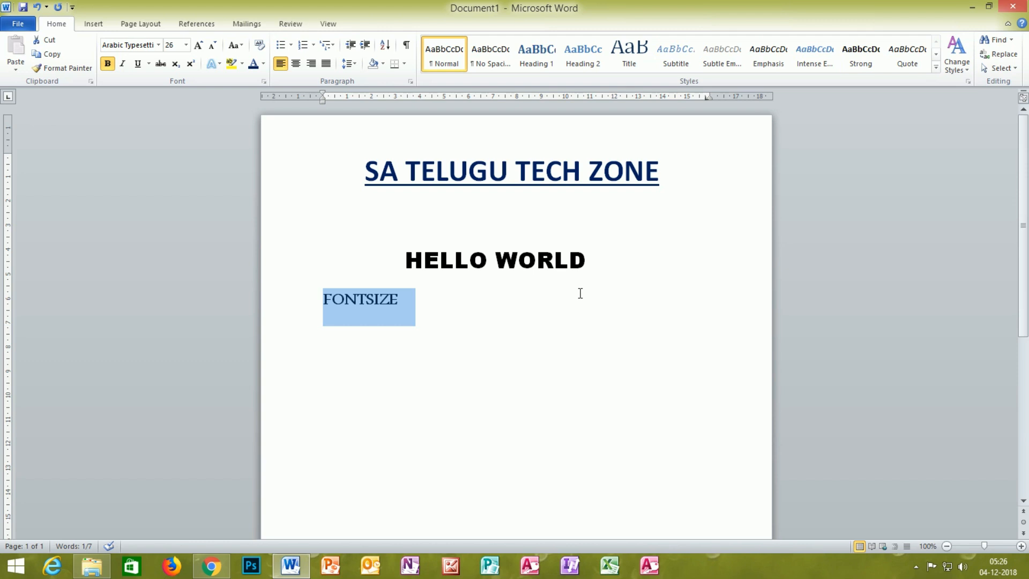
pyautogui.hotkey('ctrl', 'd')
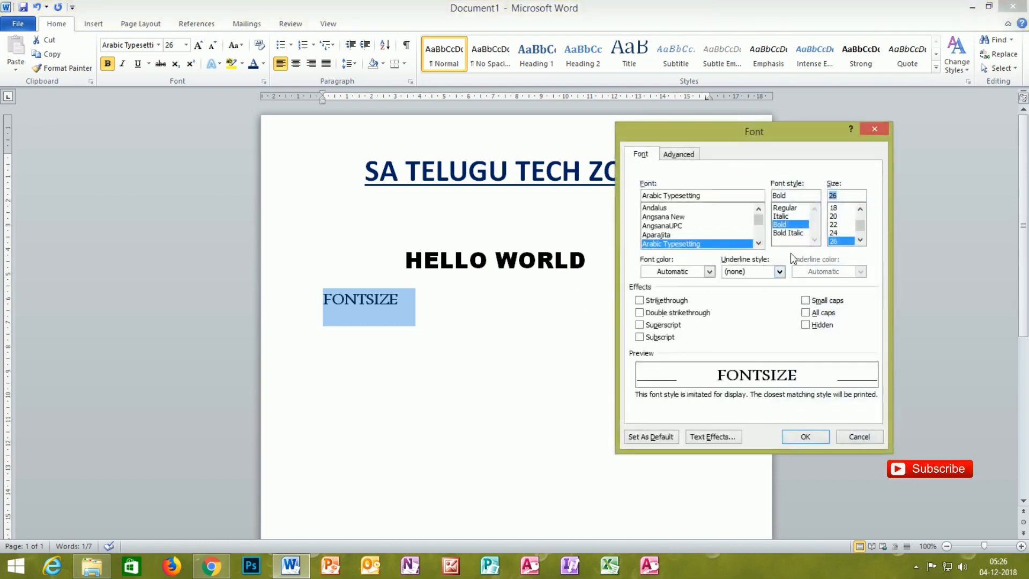
pyautogui.moveTo(864, 224); pyautogui.dragTo(864, 232)
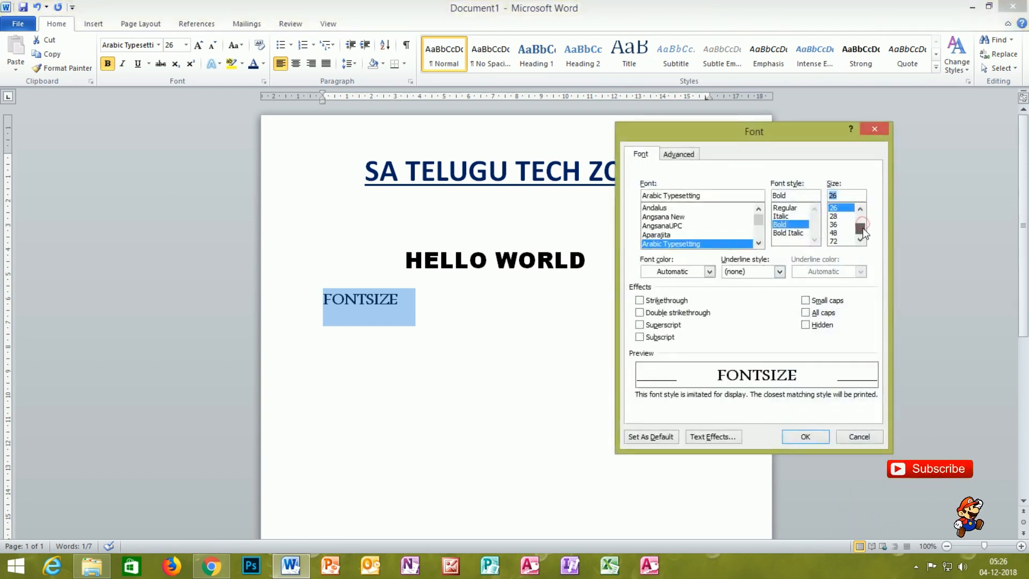
pyautogui.click(835, 225)
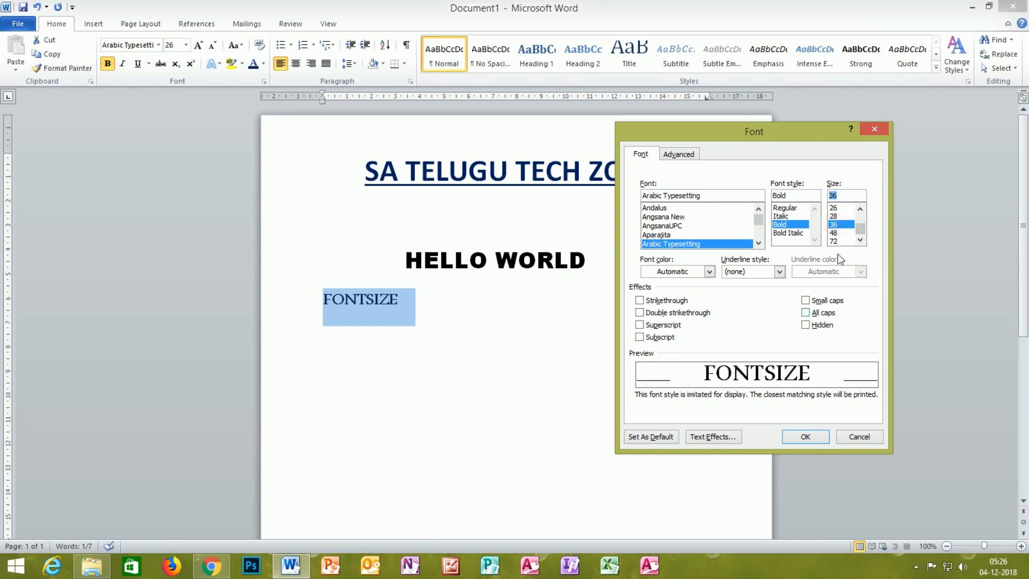
pyautogui.click(834, 233)
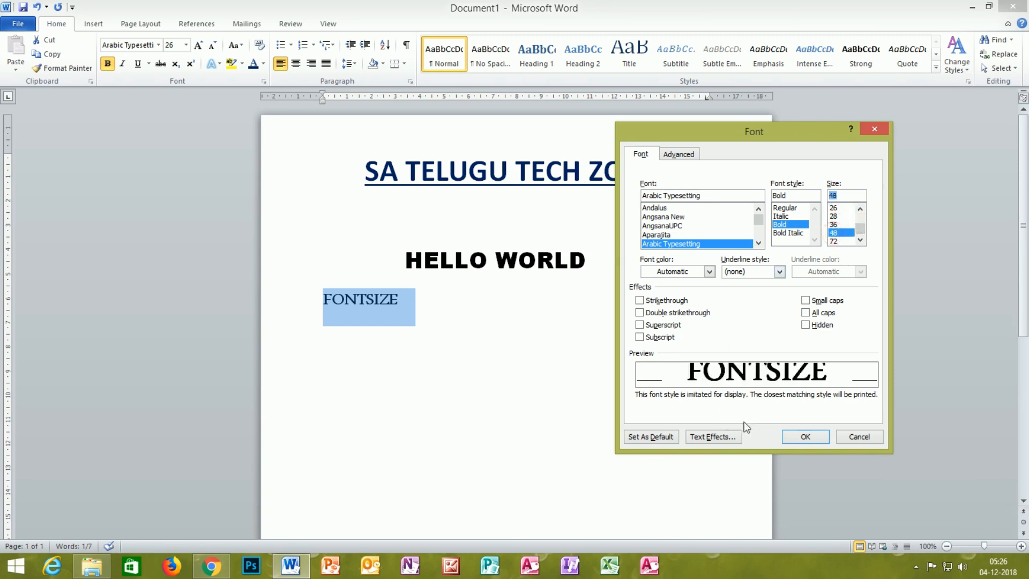
pyautogui.click(791, 435)
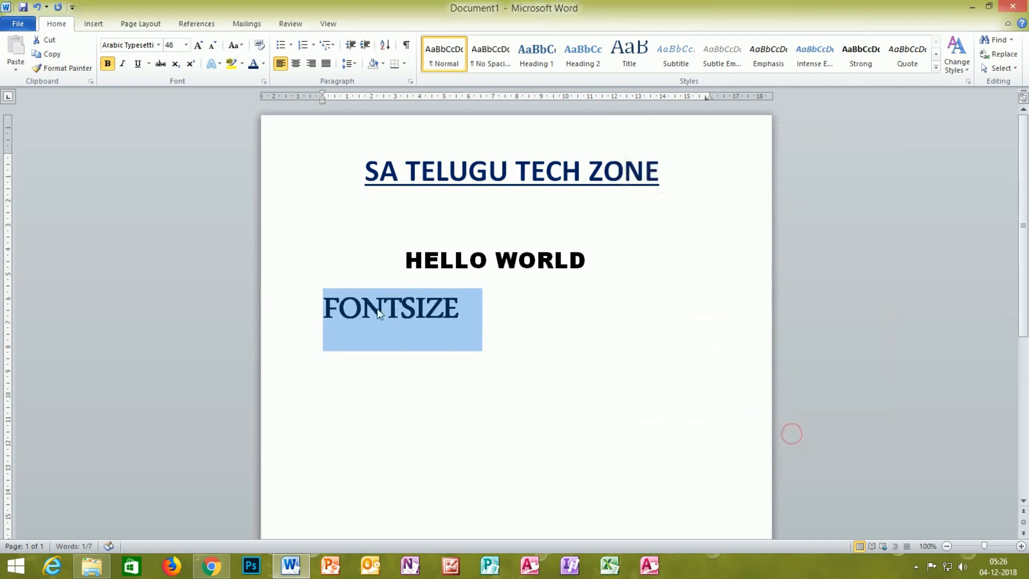
# - Set only the SIZE part of FONTSIZE to font size 72
pyautogui.click(484, 311)
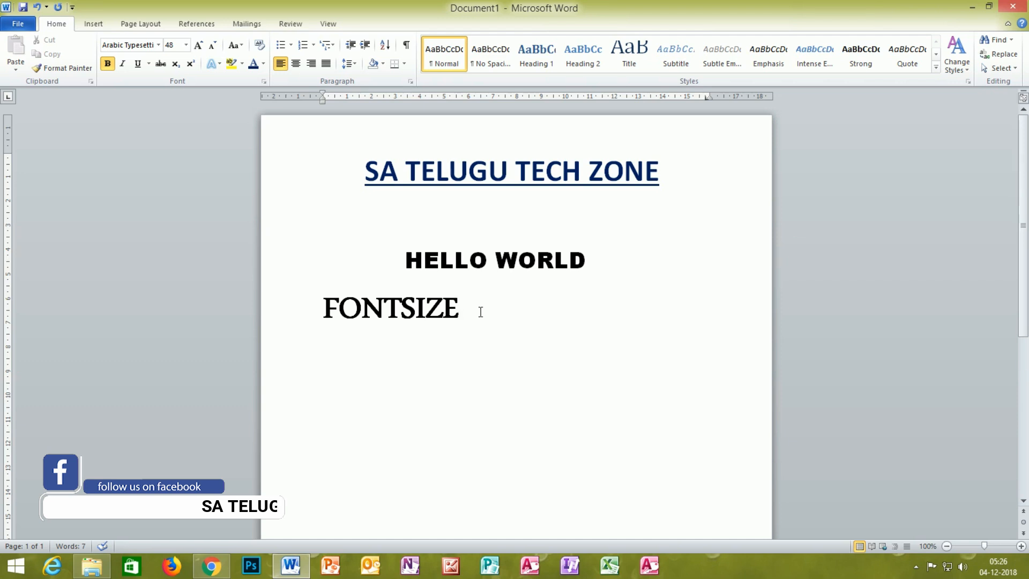
pyautogui.moveTo(463, 302); pyautogui.dragTo(402, 306)
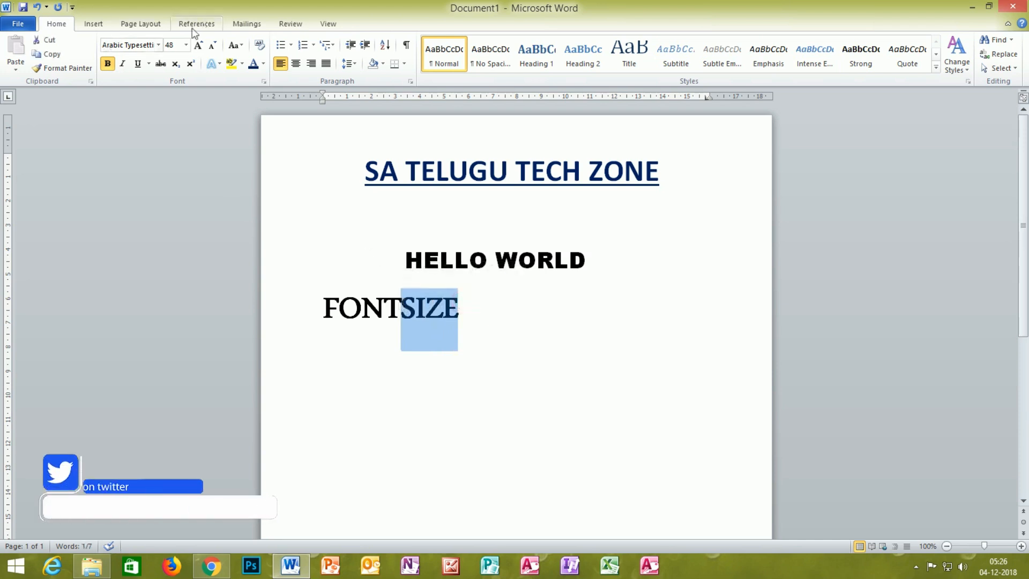
pyautogui.click(186, 46)
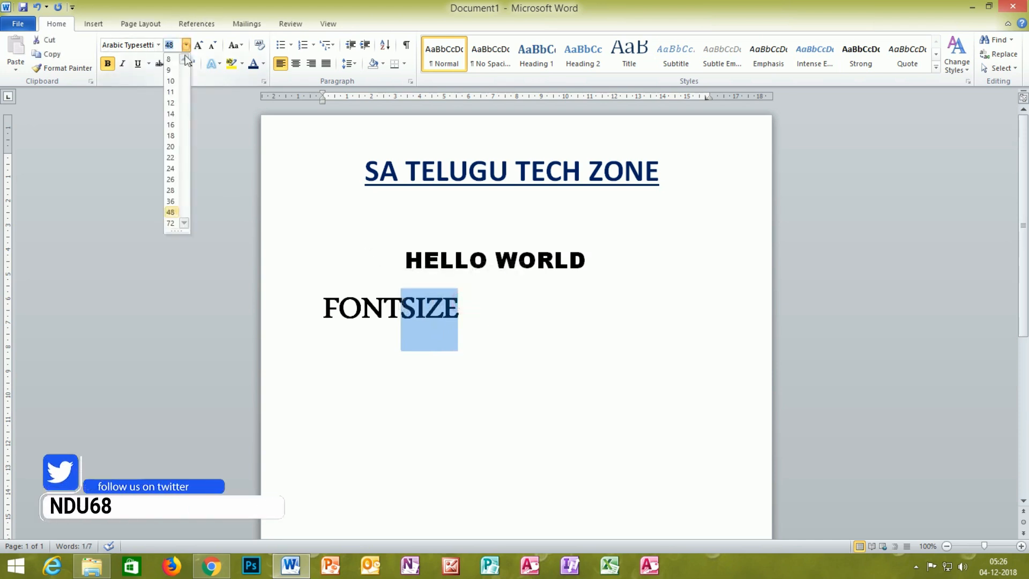
pyautogui.click(172, 223)
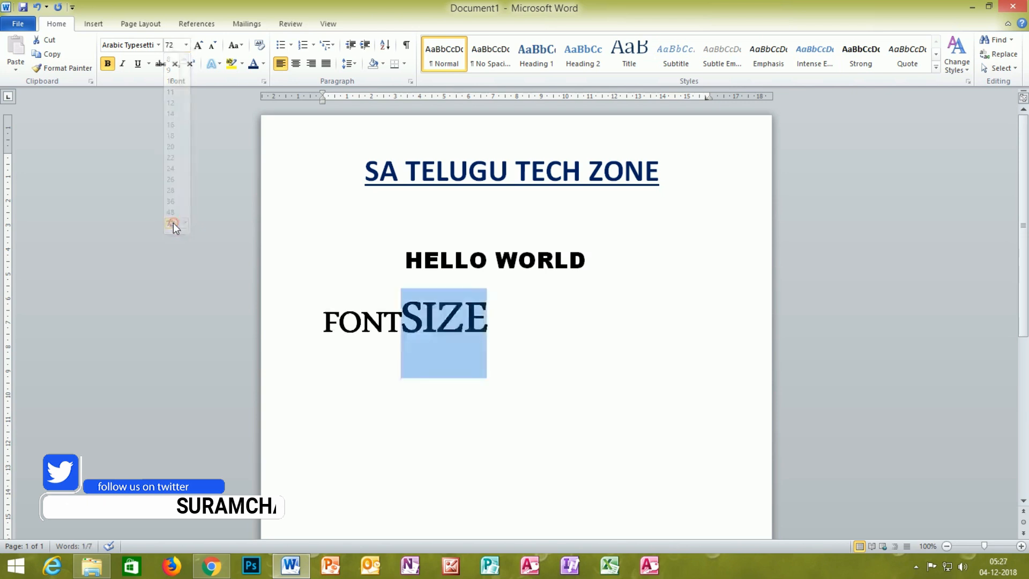
pyautogui.click(490, 310)
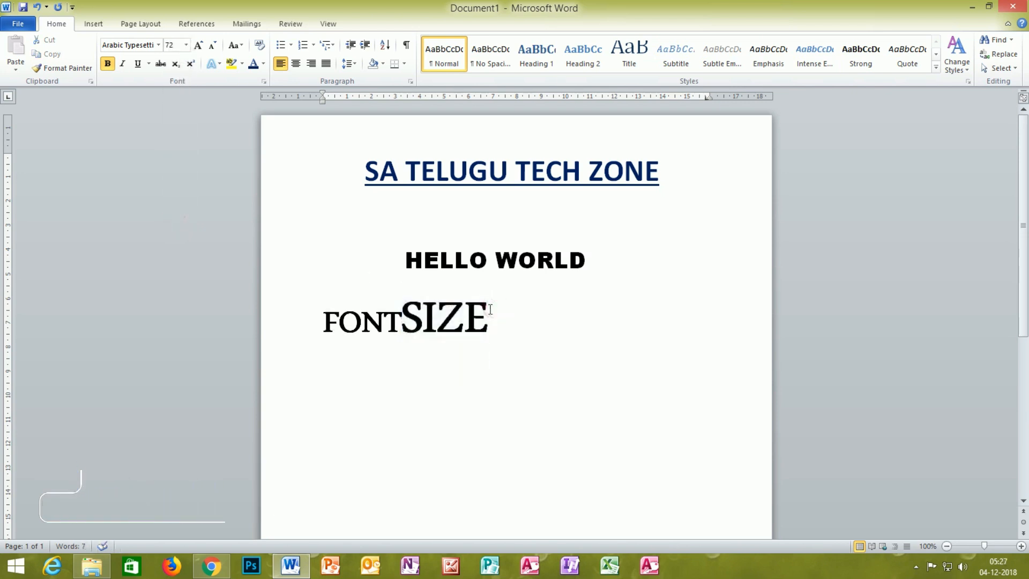
# - Change only the FONT part of FONTSIZE to the Aharoni font
pyautogui.moveTo(401, 316); pyautogui.dragTo(318, 317)
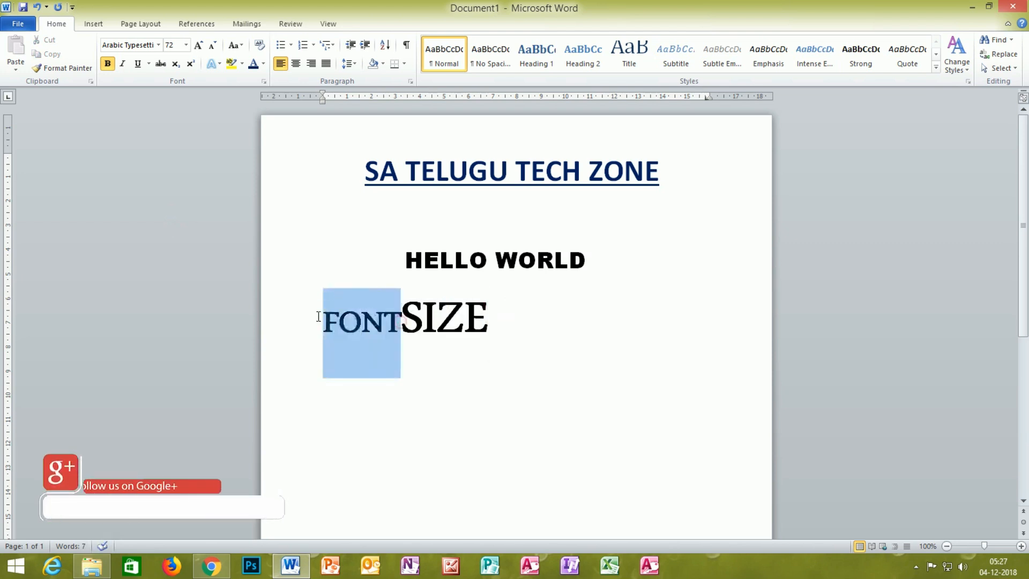
pyautogui.click(157, 45)
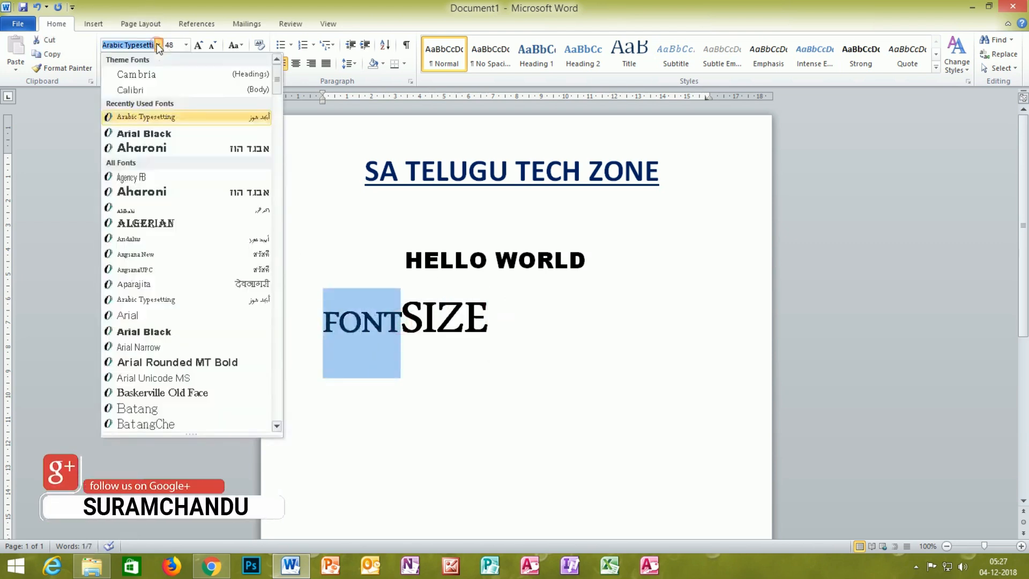
pyautogui.click(158, 151)
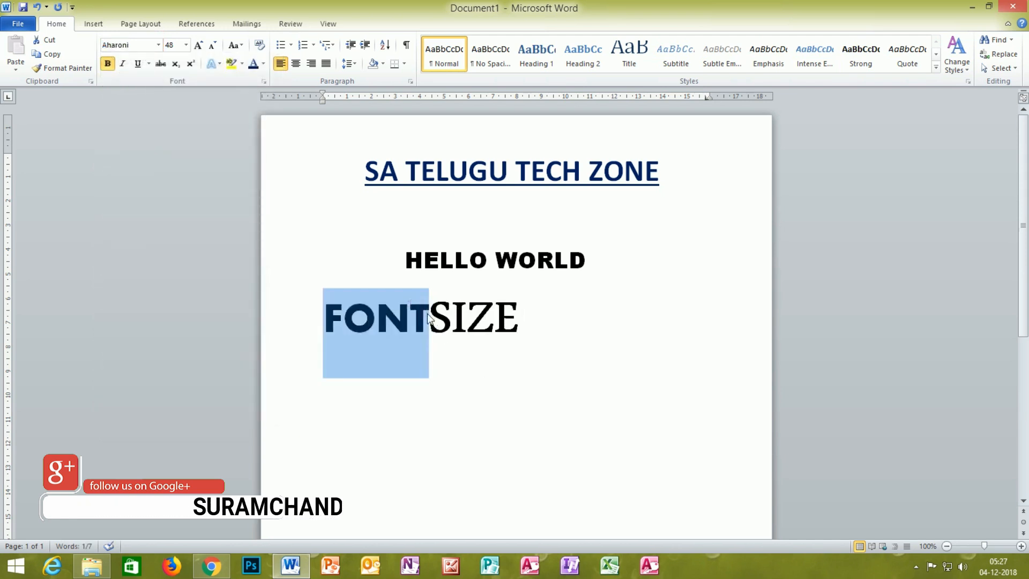
pyautogui.click(427, 315)
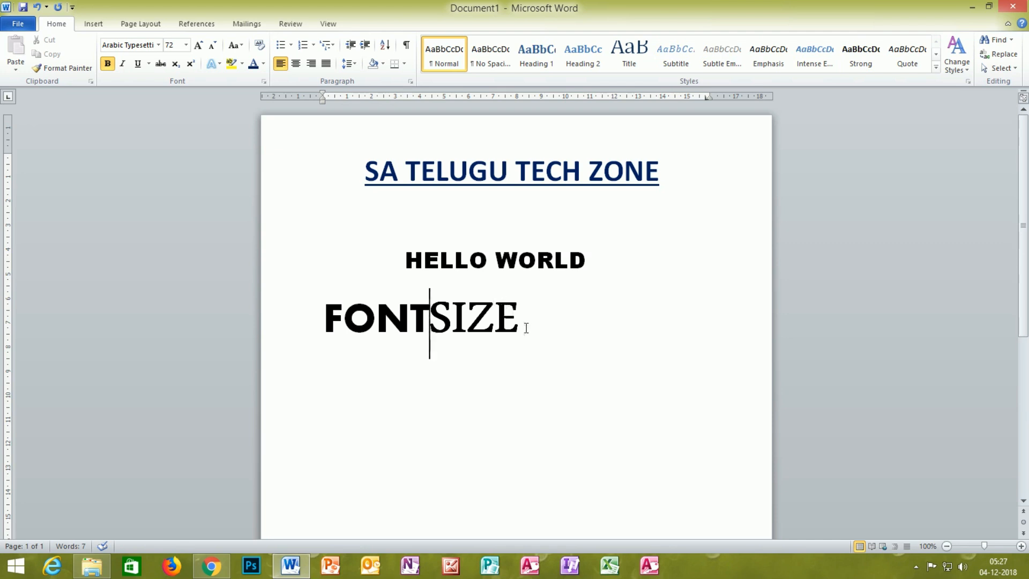
# - Replace FONTSIZE below HELLO WORLD with the text GROW FONT
pyautogui.moveTo(526, 327); pyautogui.dragTo(310, 320)
pyautogui.press('BackSpace')
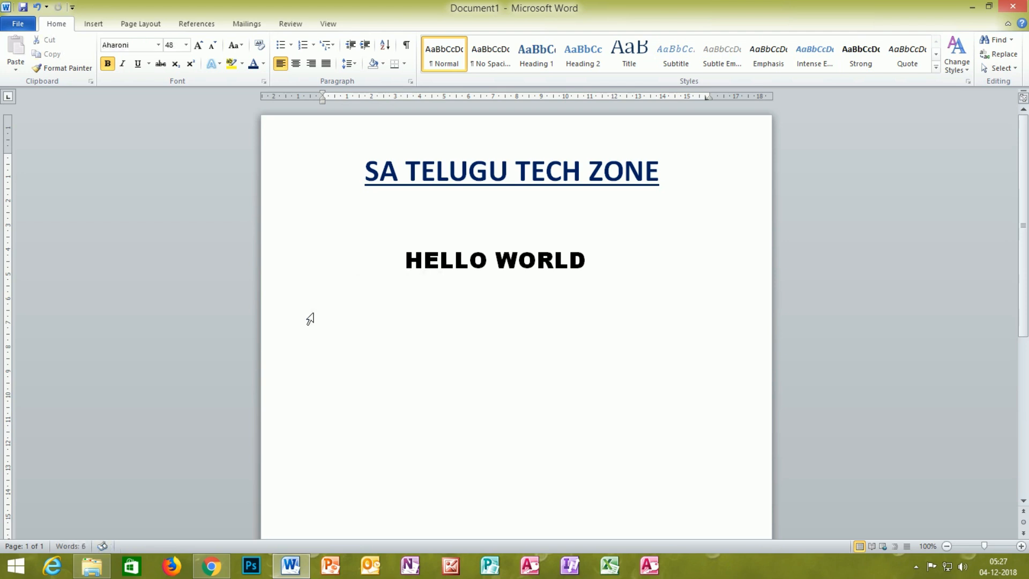
pyautogui.write('GROW')
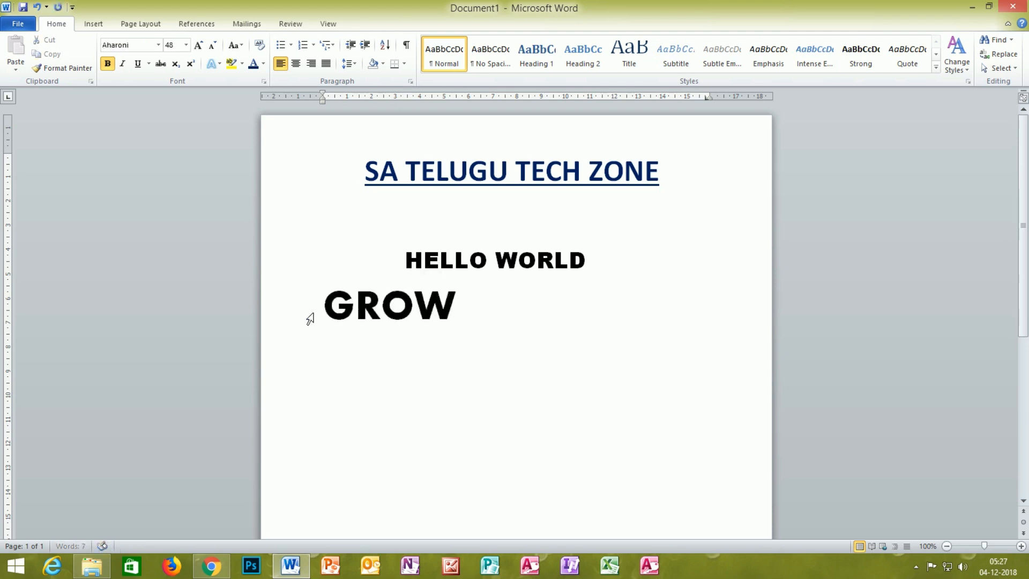
pyautogui.write(' FONT')
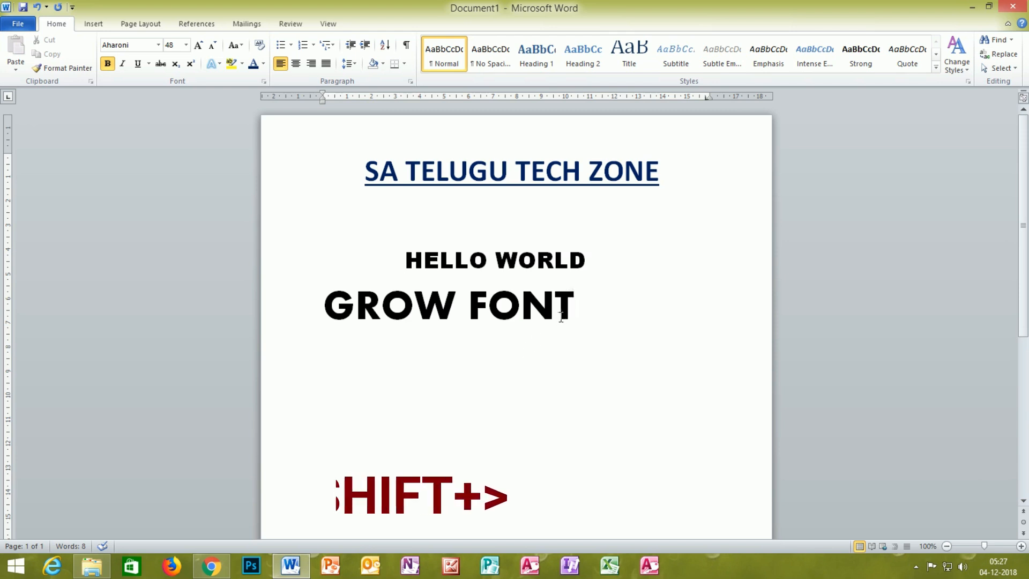
# - Grow the word FONT beside GROW incrementally to font size 180 and delete it from the line
pyautogui.moveTo(561, 316); pyautogui.dragTo(472, 314)
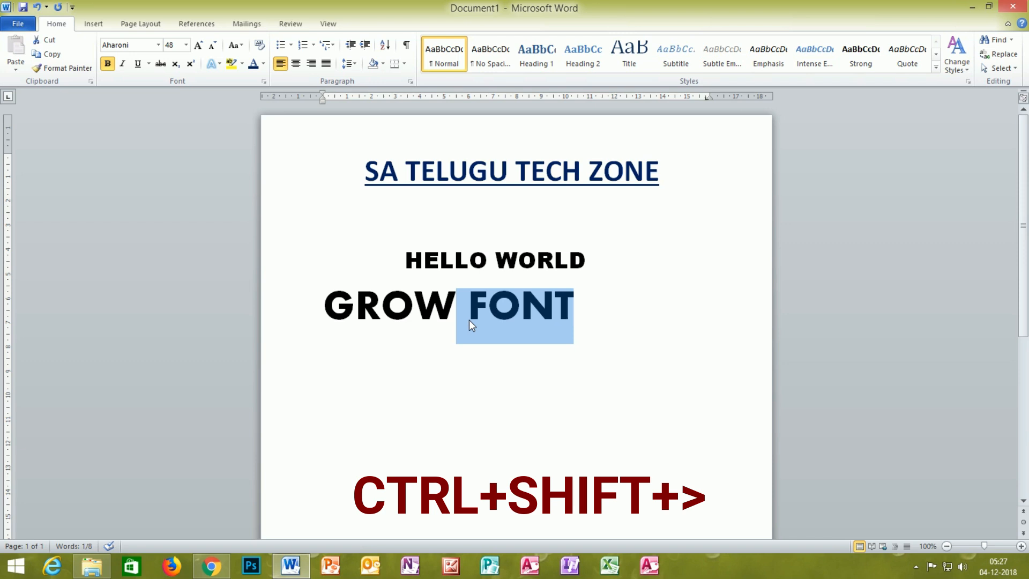
pyautogui.hotkey('ctrl', 'shift', '>')
pyautogui.hotkey('ctrl', 'shift', '>')
pyautogui.hotkey('ctrl', 'shift', '>')
pyautogui.hotkey('ctrl', 'shift', '>')
pyautogui.hotkey('ctrl', 'shift', '>')
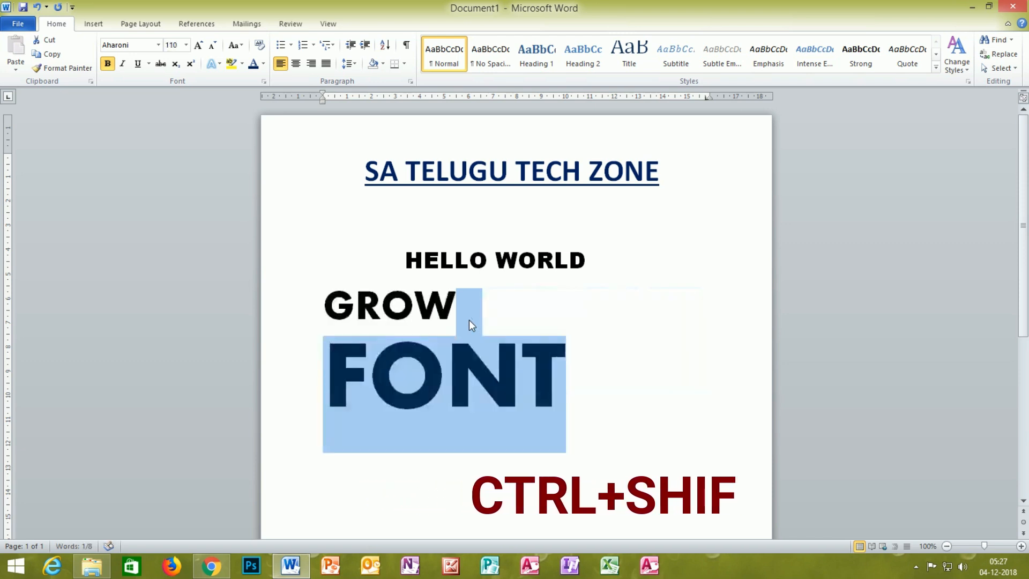
pyautogui.hotkey('ctrl', 'shift', '>')
pyautogui.hotkey('ctrl', 'shift', '>')
pyautogui.hotkey('ctrl', 'shift', '>')
pyautogui.hotkey('ctrl', 'shift', '>')
pyautogui.hotkey('ctrl', 'shift', '>')
pyautogui.hotkey('ctrl', 'shift', '>')
pyautogui.hotkey('ctrl', 'shift', '>')
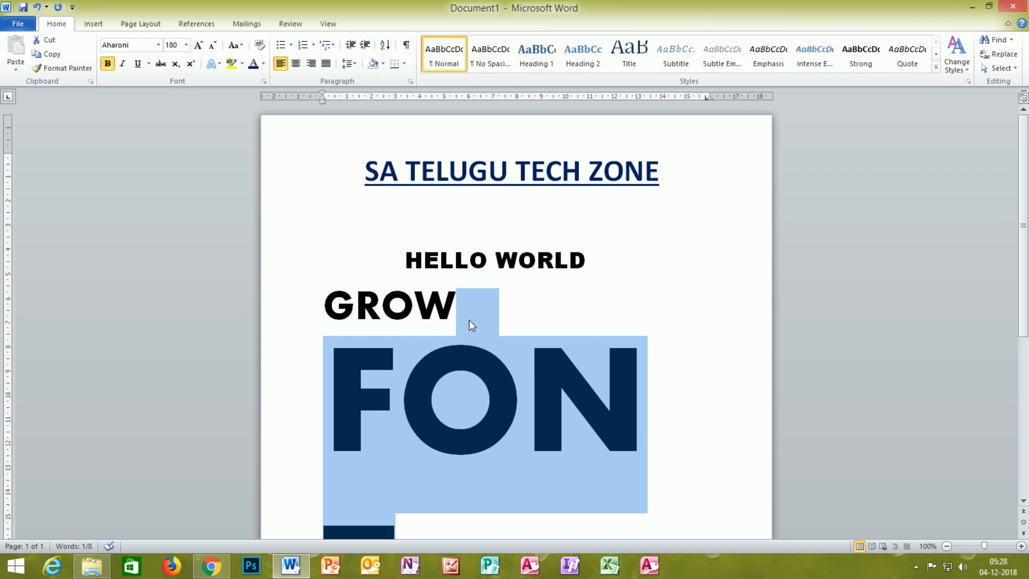
pyautogui.press('Delete')
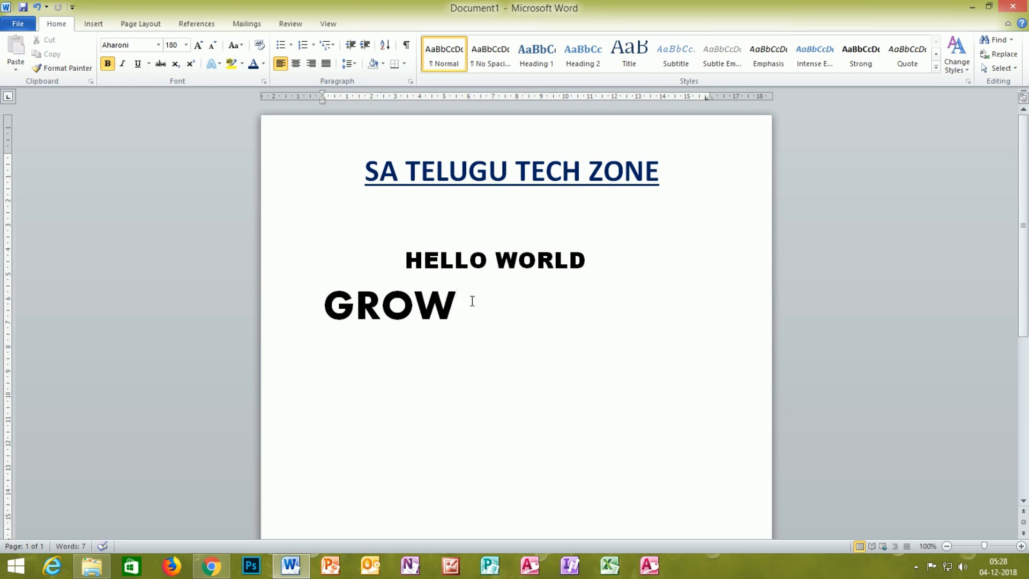
# - Enlarge the word GROW in one-point increments up to font size 110
pyautogui.moveTo(462, 305); pyautogui.dragTo(298, 301)
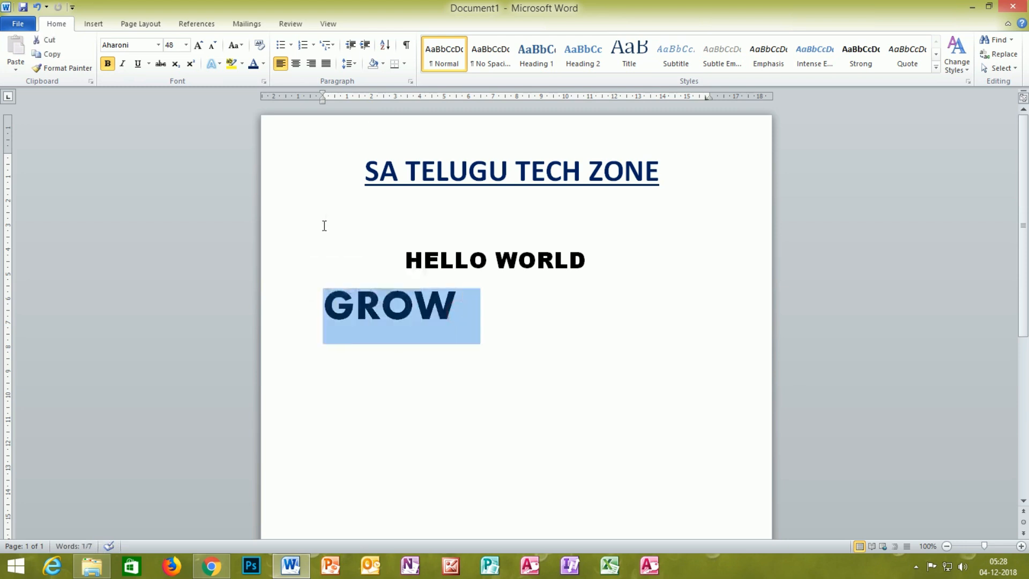
pyautogui.hotkey('ctrl', ']')
pyautogui.hotkey('ctrl', ']')
pyautogui.hotkey('ctrl', ']')
pyautogui.hotkey('ctrl', ']')
pyautogui.hotkey('ctrl', ']')
pyautogui.hotkey('ctrl', ']')
pyautogui.hotkey('ctrl', ']')
pyautogui.hotkey('ctrl', ']')
pyautogui.hotkey('ctrl', ']')
pyautogui.hotkey('ctrl', ']')
pyautogui.hotkey('ctrl', ']')
pyautogui.hotkey('ctrl', ']')
pyautogui.hotkey('ctrl', ']')
pyautogui.hotkey('ctrl', ']')
pyautogui.hotkey('ctrl', ']')
pyautogui.hotkey('ctrl', ']')
pyautogui.hotkey('ctrl', ']')
pyautogui.hotkey('ctrl', ']')
pyautogui.hotkey('ctrl', ']')
pyautogui.hotkey('ctrl', ']')
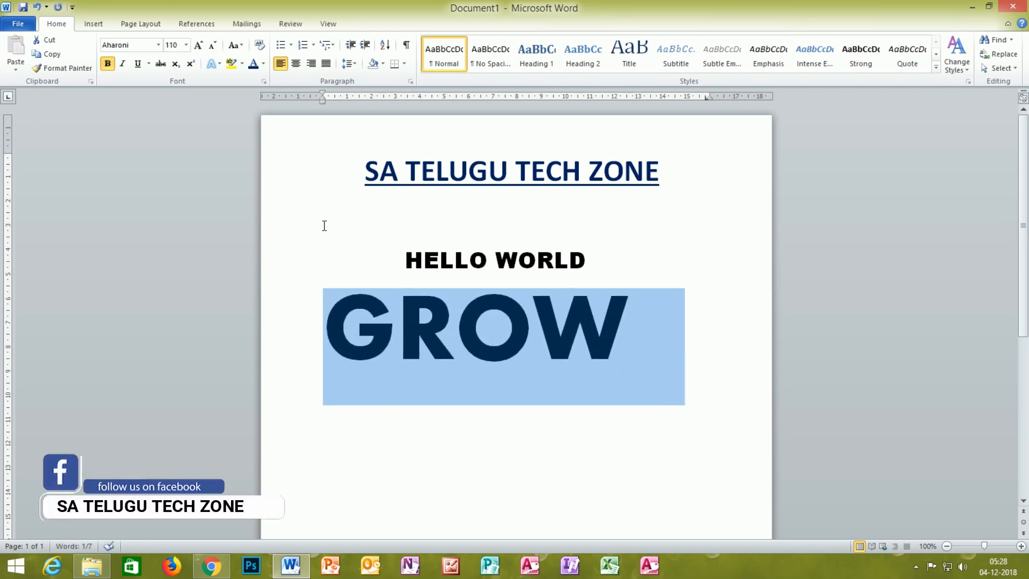
# - Set the word GROW to font size 36
pyautogui.click(186, 46)
pyautogui.click(170, 201)
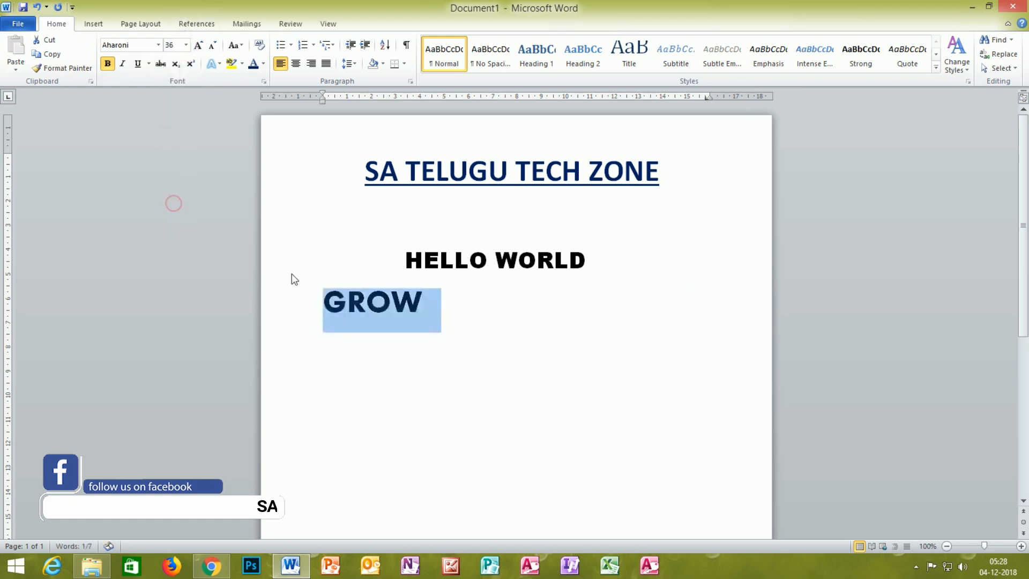
pyautogui.click(432, 305)
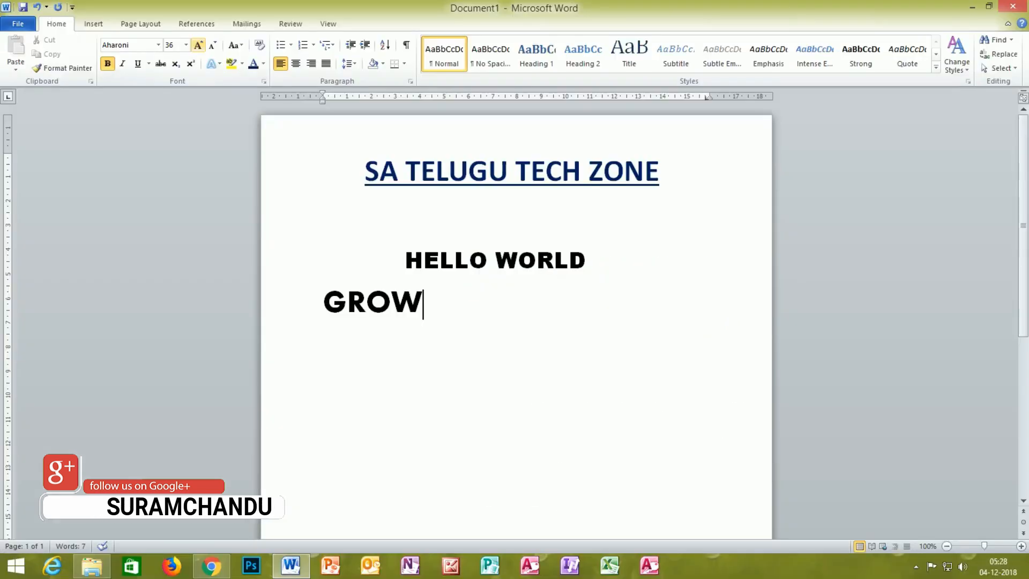
# - Enlarge the word GROW with the Grow Font command until it reaches size 130
pyautogui.click(200, 90)
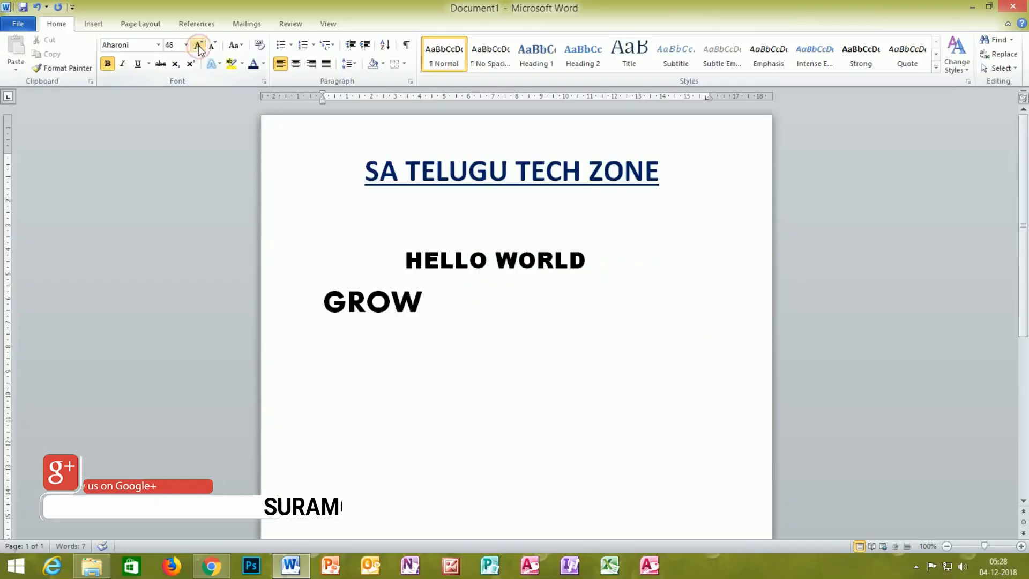
pyautogui.click(198, 45)
pyautogui.click(198, 42)
pyautogui.click(232, 293)
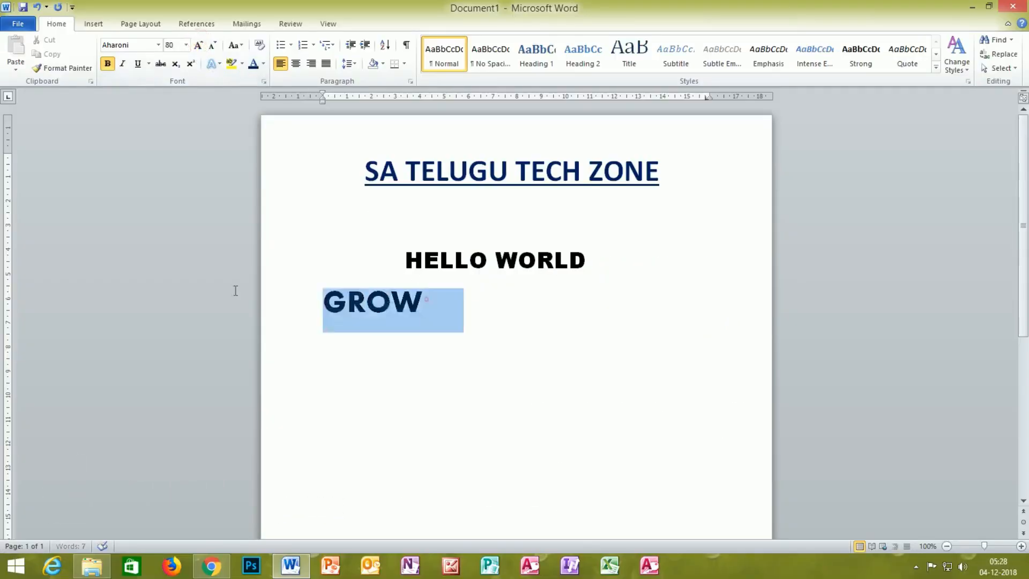
pyautogui.click(198, 46)
pyautogui.click(198, 46)
pyautogui.click(198, 46)
pyautogui.click(198, 46)
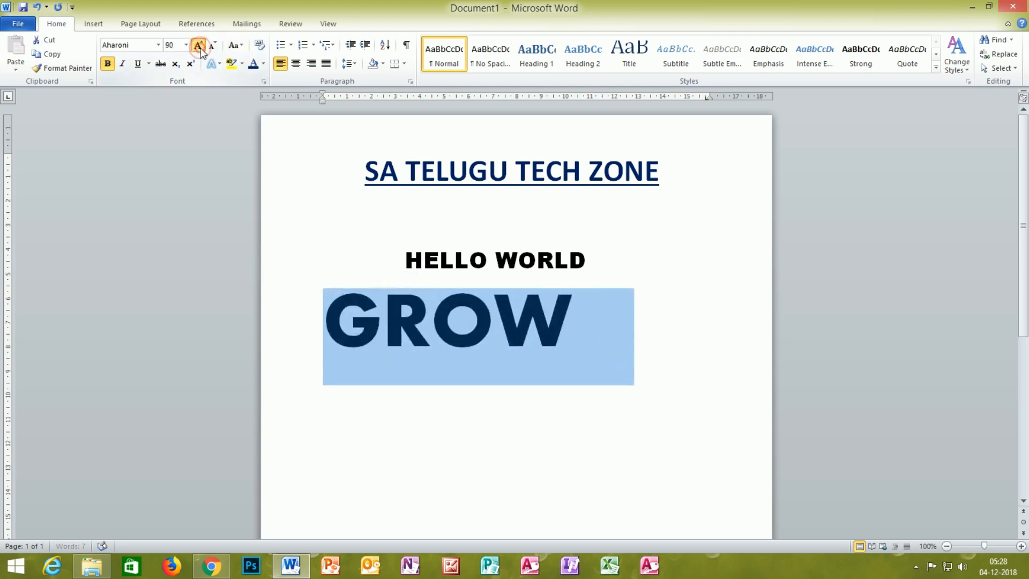
pyautogui.click(198, 46)
pyautogui.click(198, 46)
pyautogui.click(198, 46)
pyautogui.click(199, 46)
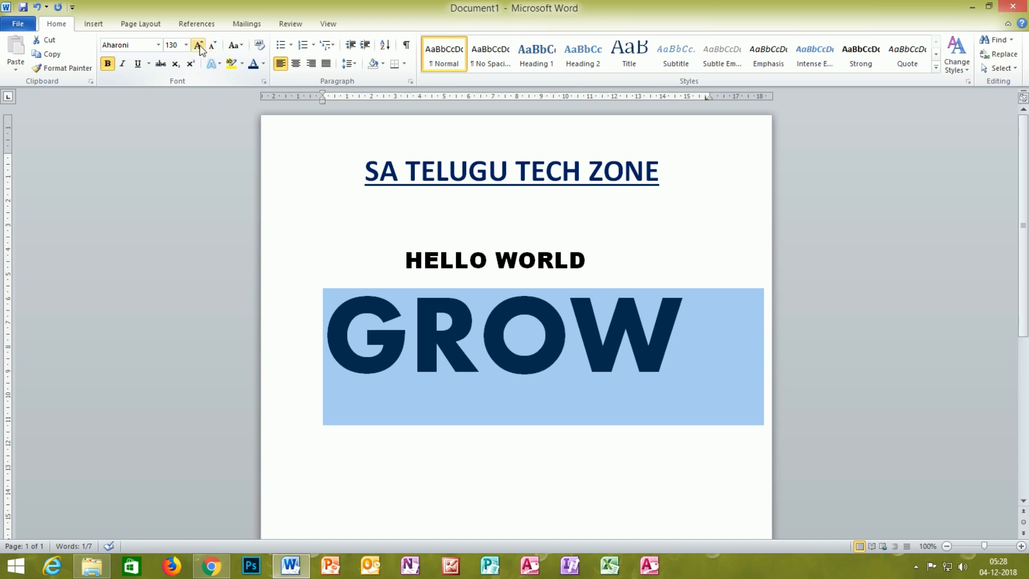
# - Replace GROW with the text SHRINK FONT in font size 48
pyautogui.press('Delete')
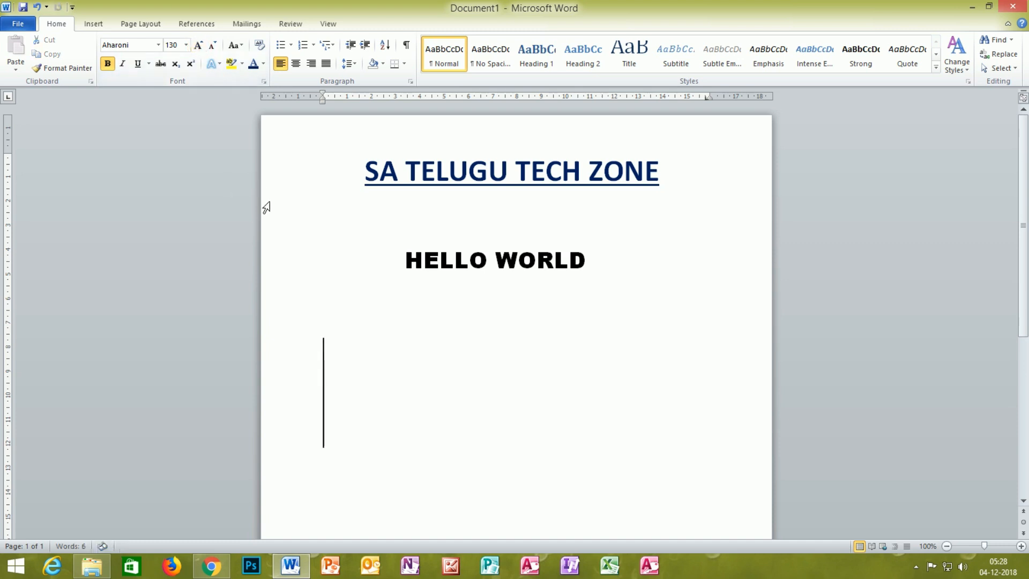
pyautogui.click(186, 45)
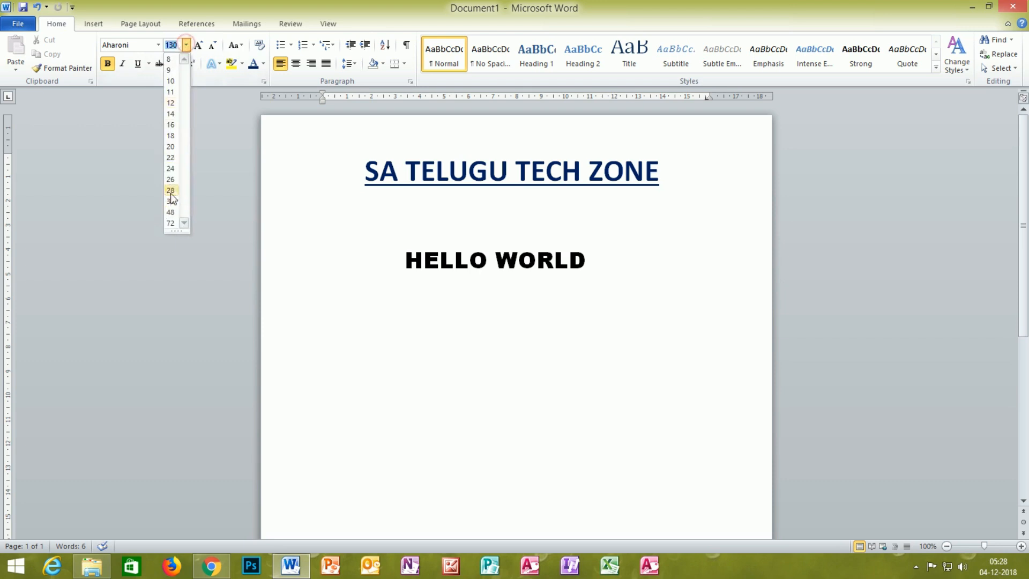
pyautogui.click(171, 211)
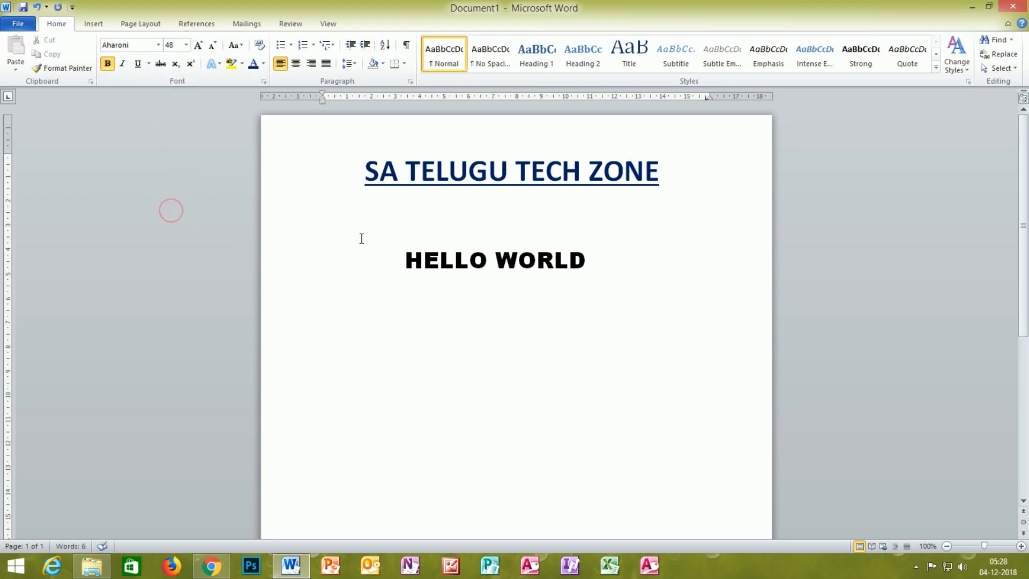
pyautogui.write('SHI')
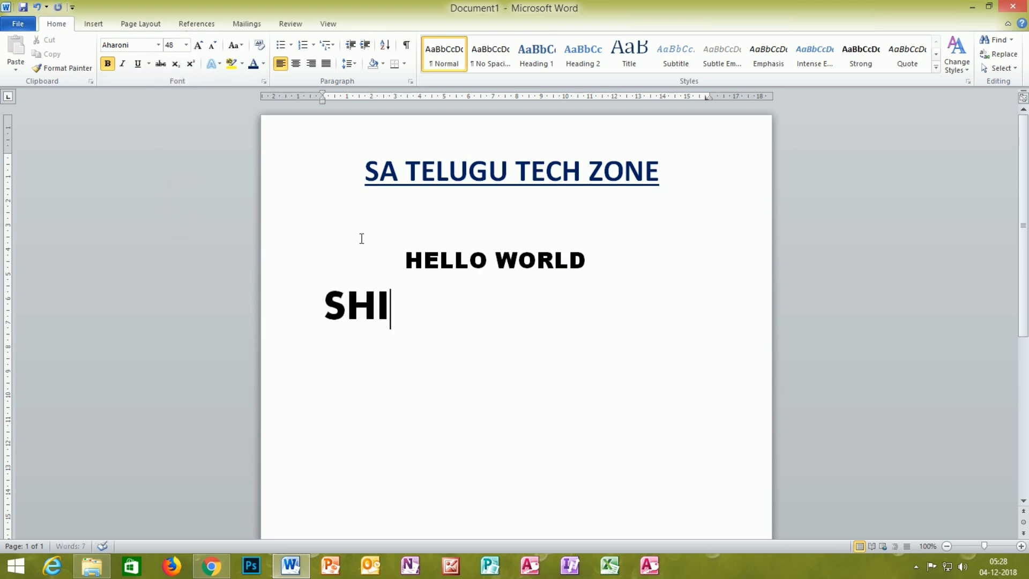
pyautogui.write('RNK FONT')
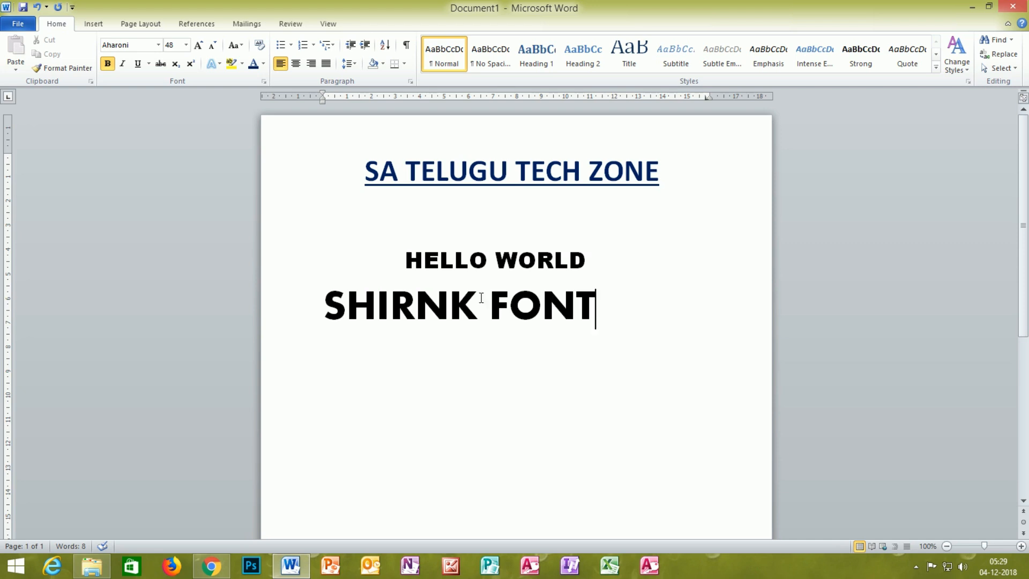
pyautogui.click(419, 315)
pyautogui.press('BackSpace')
pyautogui.press('BackSpace')
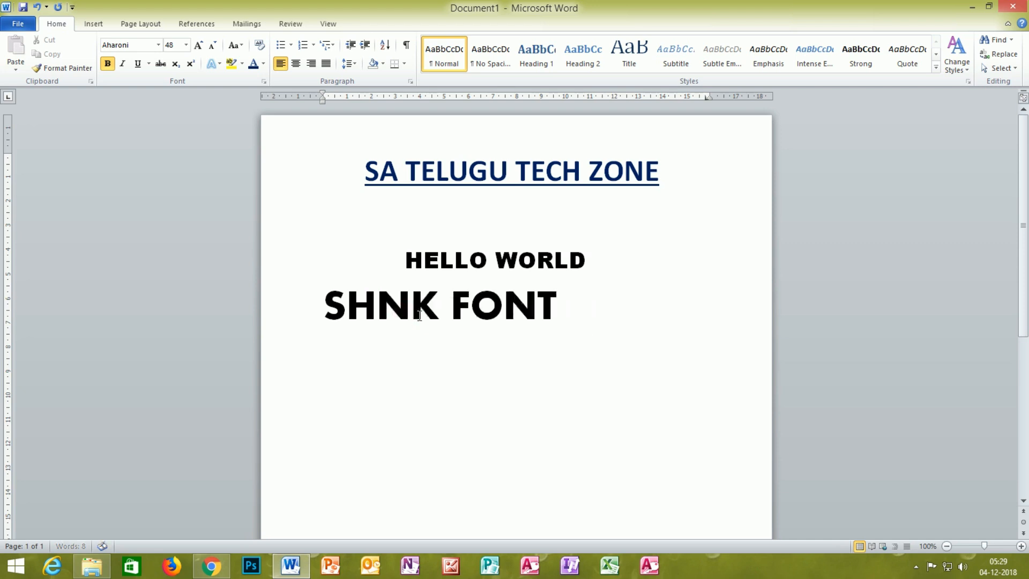
pyautogui.write('RI')
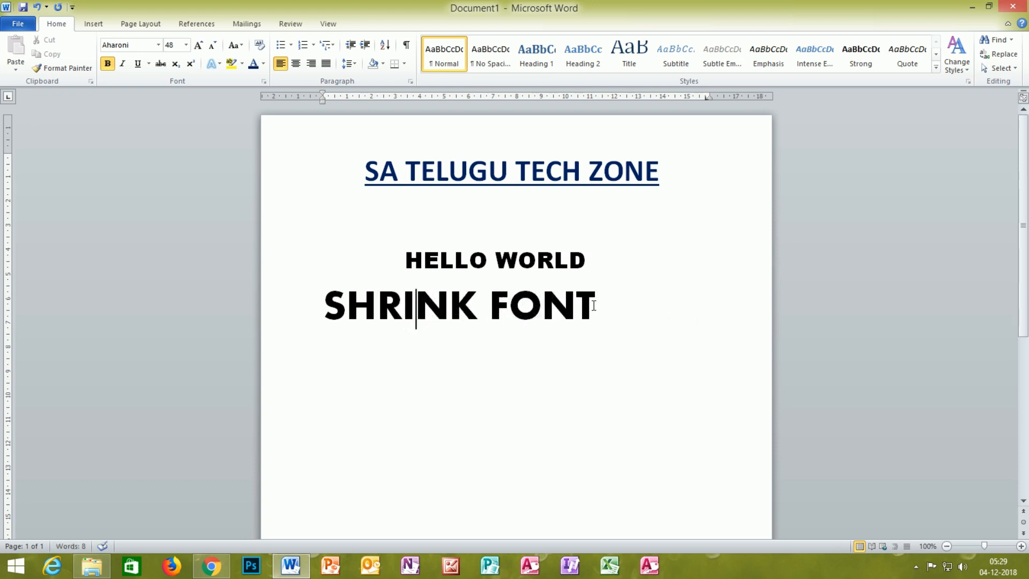
# - Shrink the word FONT beside SHRINK incrementally to font size 7 and delete it from the line
pyautogui.moveTo(593, 305); pyautogui.dragTo(486, 307)
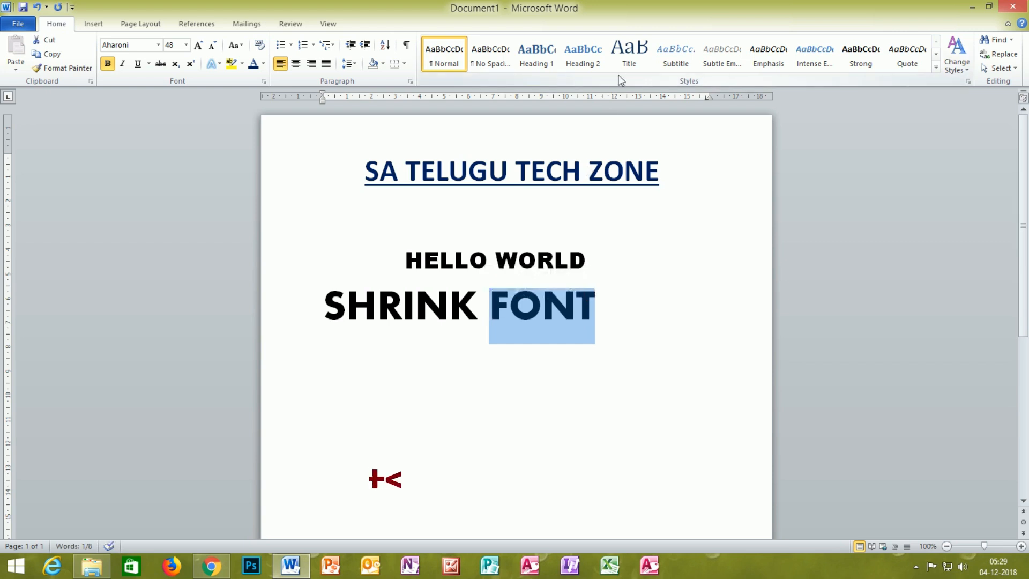
pyautogui.press('ctrl+shift+less')
pyautogui.press('ctrl+shift+less')
pyautogui.press('ctrl+shift+less')
pyautogui.press('ctrl+shift+less')
pyautogui.press('ctrl+shift+less')
pyautogui.press('ctrl+shift+less')
pyautogui.press('ctrl+shift+less')
pyautogui.press('ctrl+shift+less')
pyautogui.press('ctrl+shift+less')
pyautogui.press('ctrl+shift+less')
pyautogui.press('ctrl+shift+less')
pyautogui.press('ctrl+shift+less')
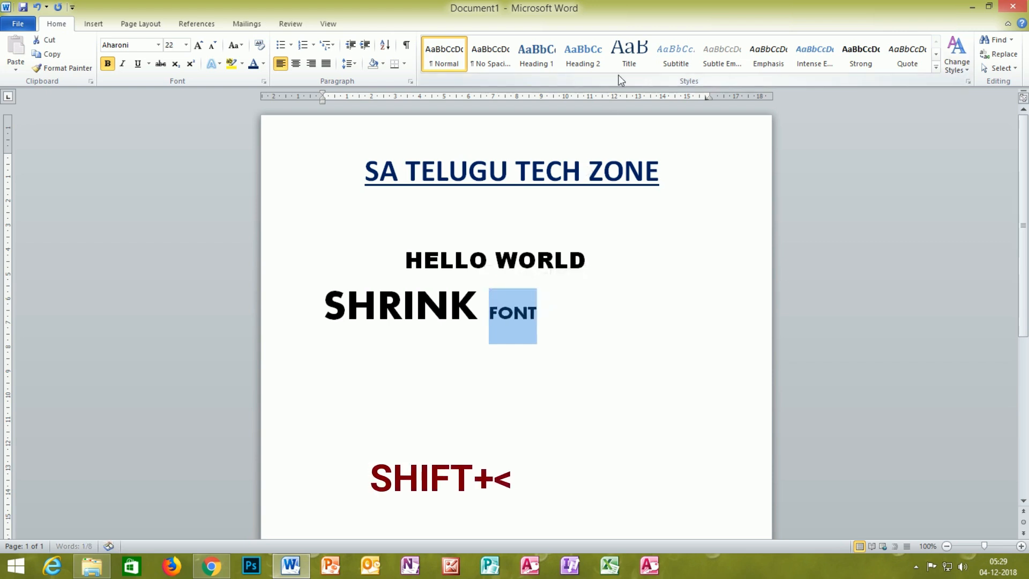
pyautogui.press('ctrl+shift+less')
pyautogui.press('ctrl+shift+less')
pyautogui.press('ctrl+shift+less')
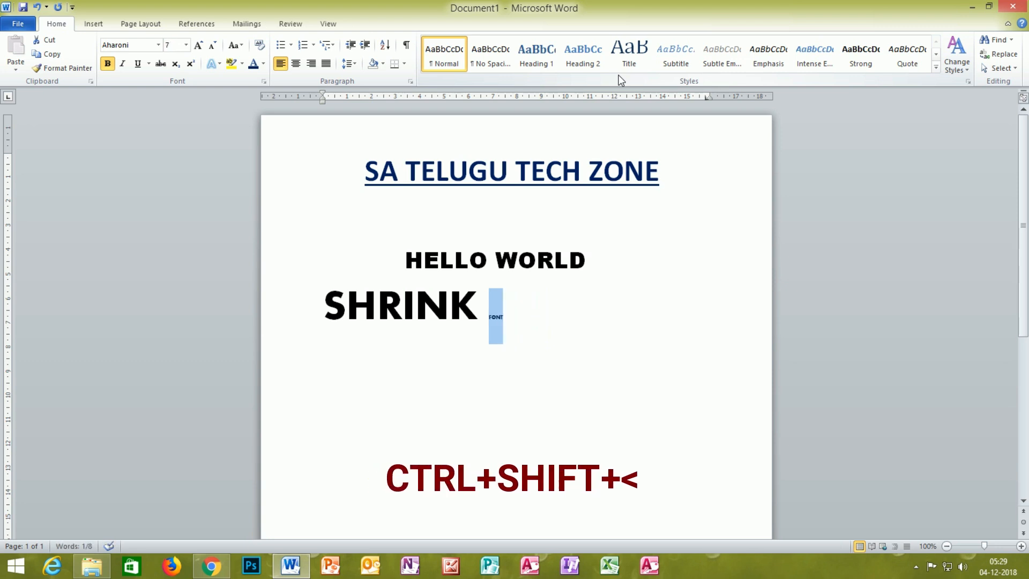
pyautogui.press('Delete')
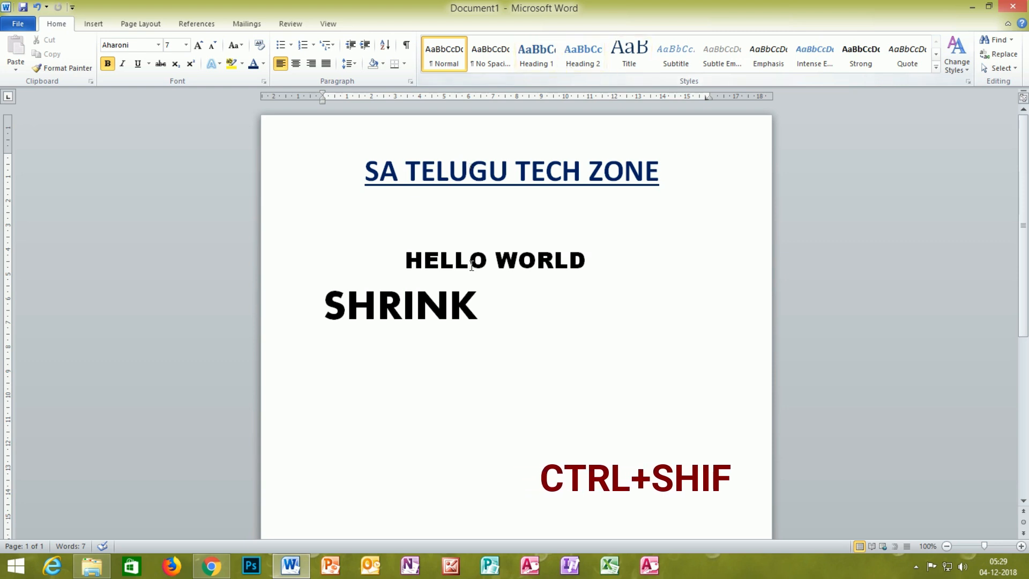
# - Reduce the word SHRINK to font size 18 with the Shrink Font command
pyautogui.moveTo(481, 305); pyautogui.dragTo(284, 287)
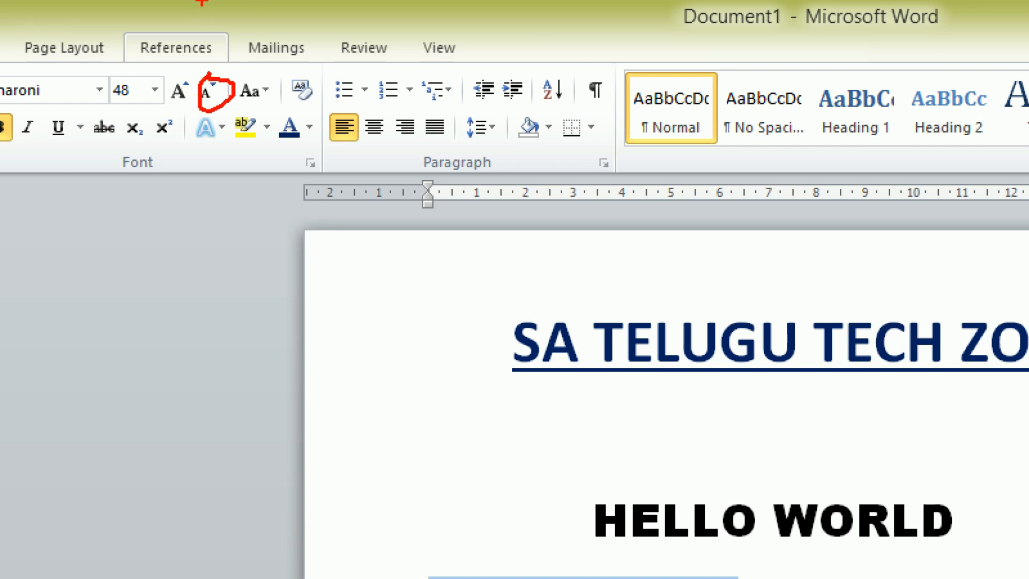
pyautogui.press('Escape')
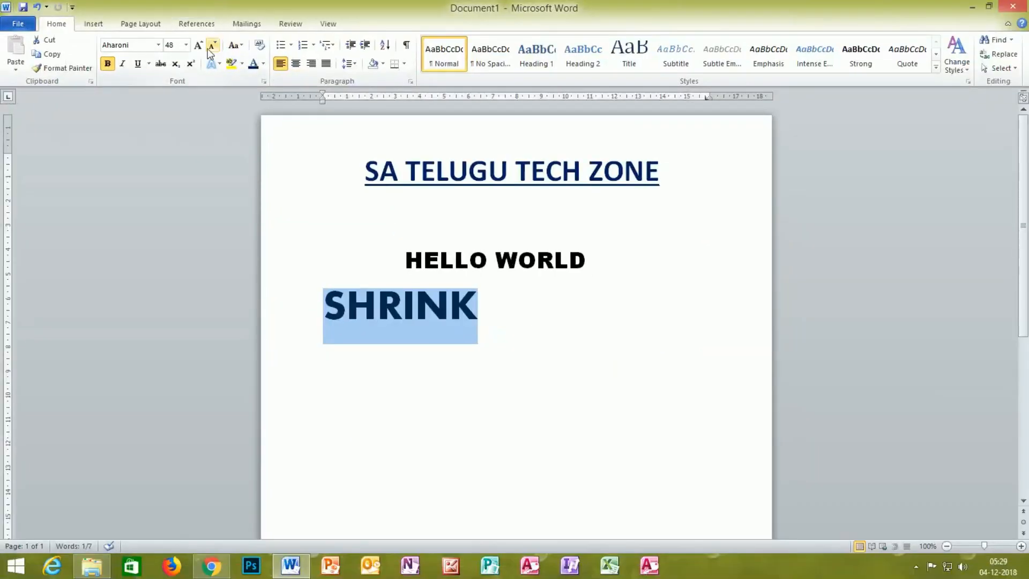
pyautogui.click(212, 47)
pyautogui.click(212, 47)
pyautogui.click(212, 47)
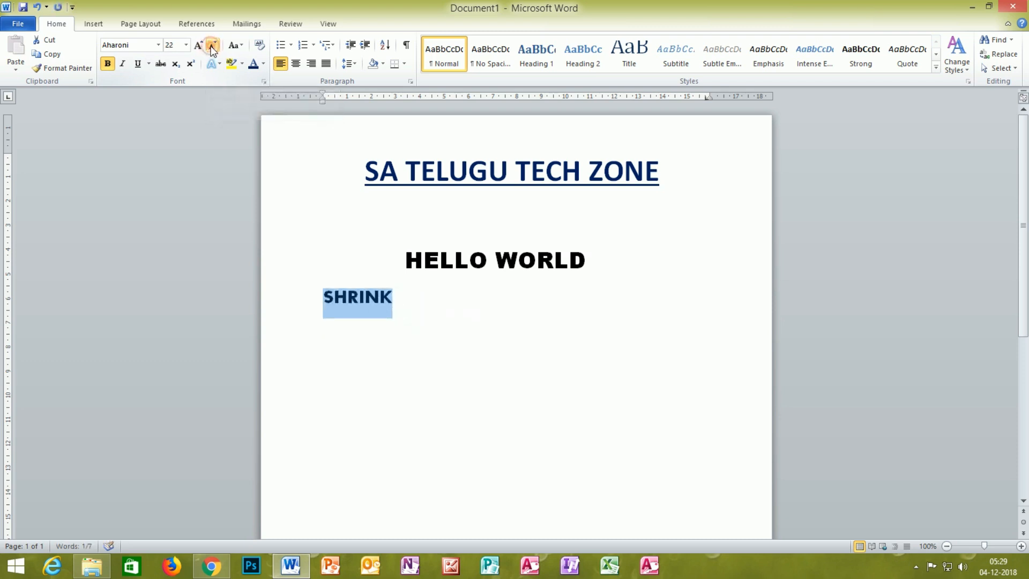
pyautogui.click(213, 47)
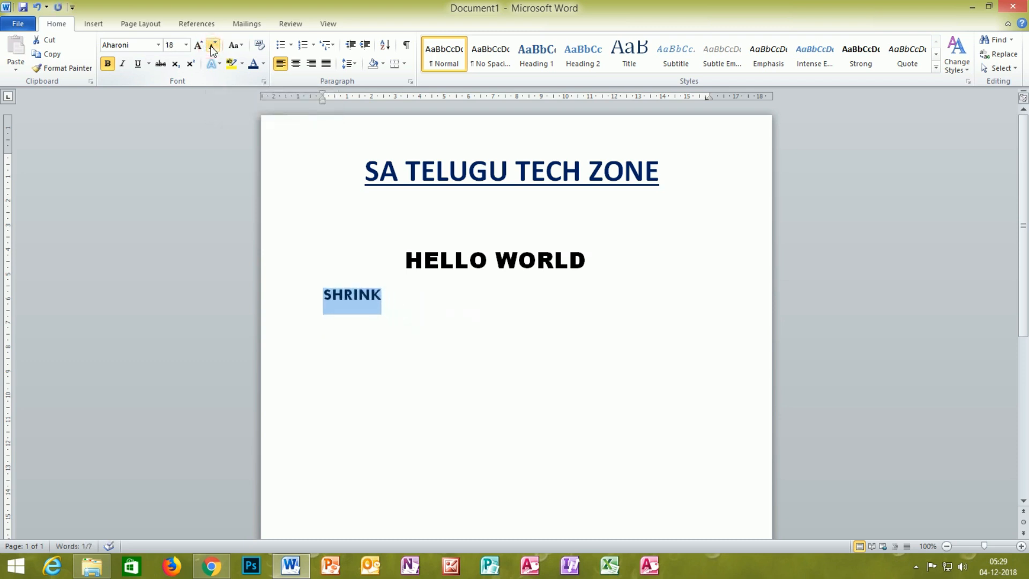
# - Delete the word SHRINK and the HELLO WORLD text above it, leaving the heading in place
pyautogui.click(382, 298)
pyautogui.press('BackSpace')
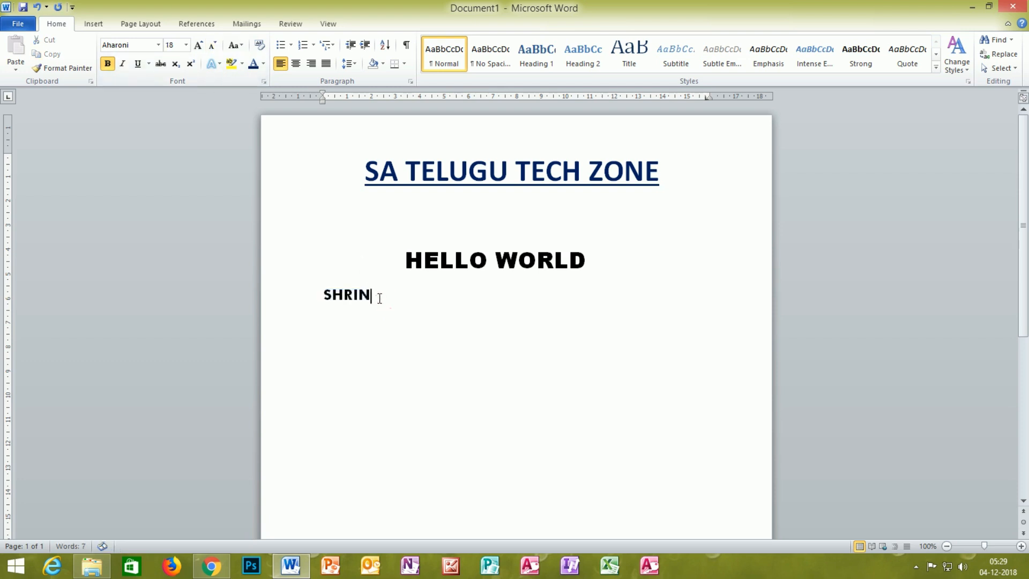
pyautogui.press('BackSpace')
pyautogui.press('BackSpace')
pyautogui.press('BackSpace')
pyautogui.press('BackSpace')
pyautogui.press('BackSpace')
pyautogui.press('BackSpace')
pyautogui.press('BackSpace')
pyautogui.press('BackSpace')
pyautogui.press('BackSpace')
pyautogui.press('BackSpace')
pyautogui.press('BackSpace')
pyautogui.press('BackSpace')
pyautogui.press('BackSpace')
pyautogui.press('BackSpace')
pyautogui.press('BackSpace')
pyautogui.press('BackSpace')
pyautogui.press('BackSpace')
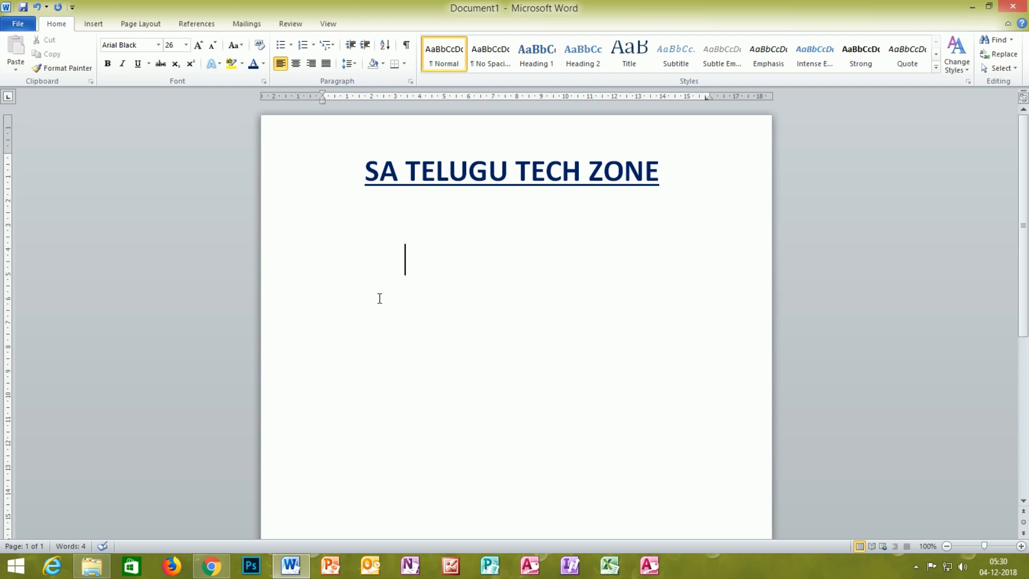
# - Enter a person's first name in capitals below the heading and indent it slightly with spaces
pyautogui.write('CHANDU')
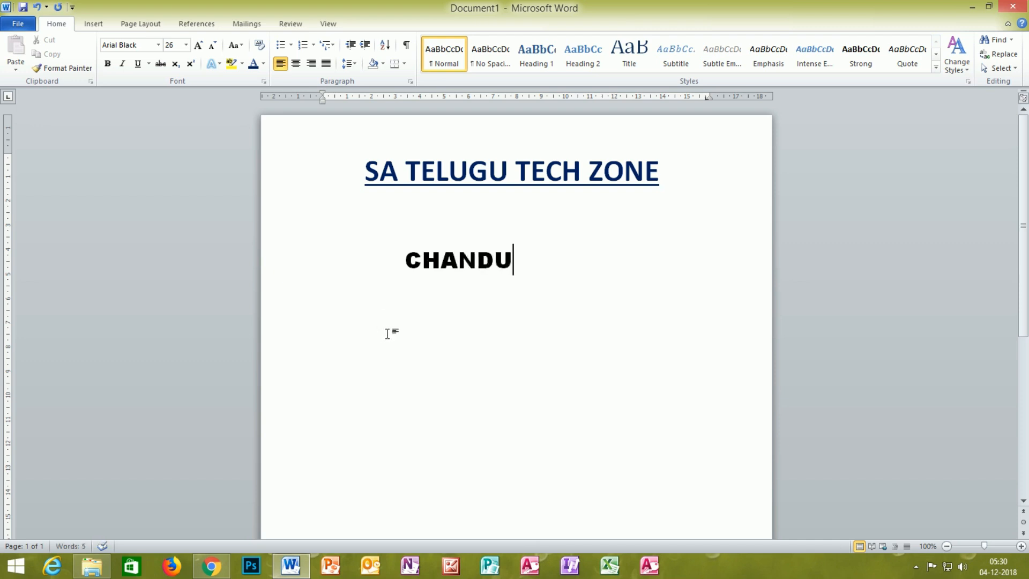
pyautogui.click(402, 260)
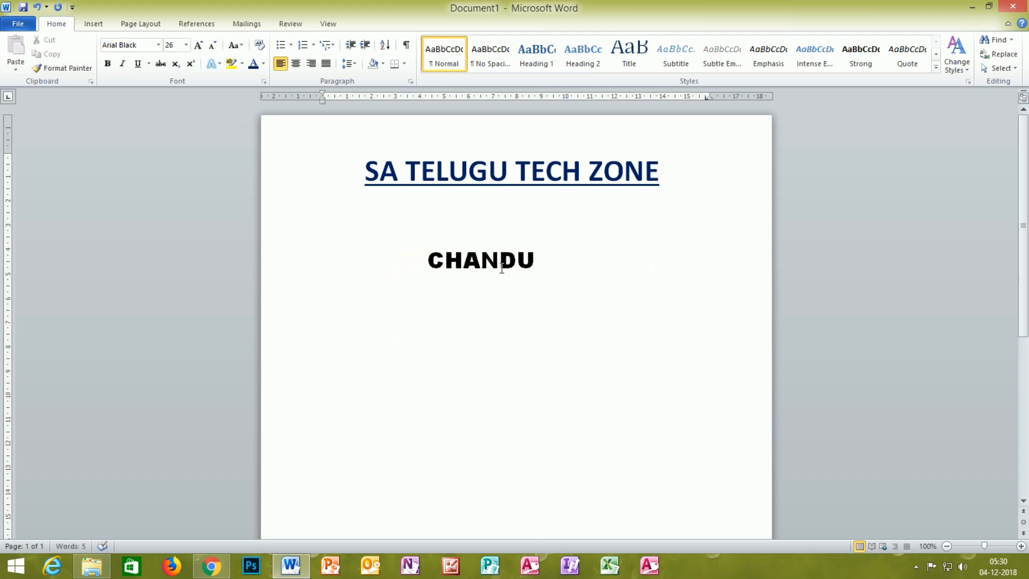
pyautogui.click(547, 261)
pyautogui.click(158, 45)
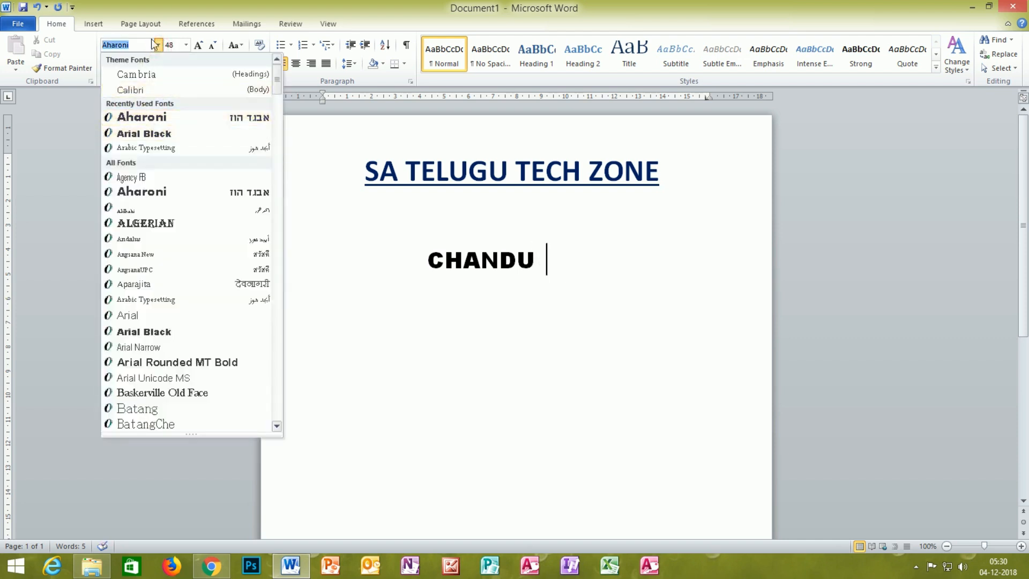
pyautogui.click(159, 45)
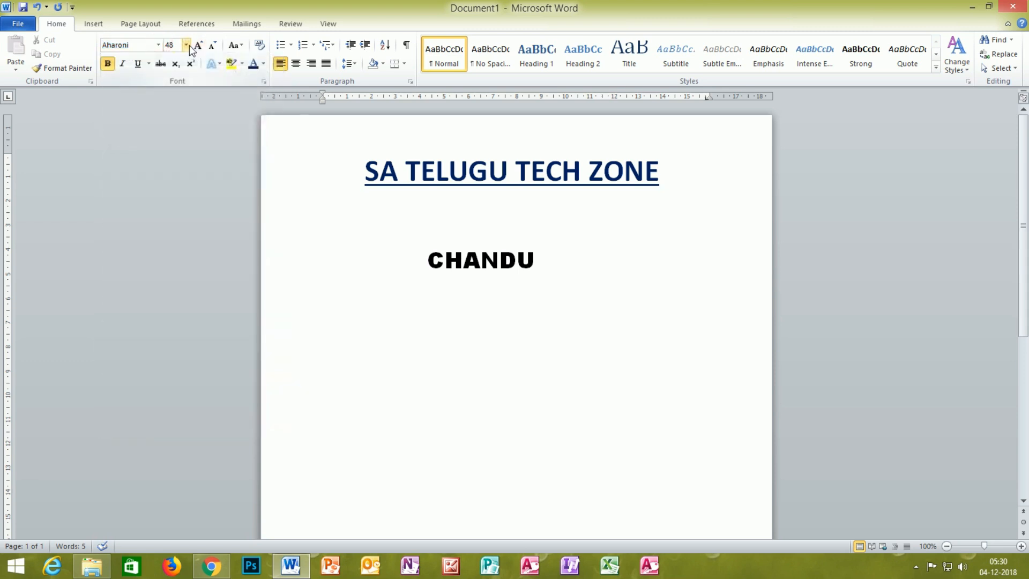
pyautogui.click(186, 45)
pyautogui.click(180, 45)
# - Apply bold, italic and underline formatting to the name line below the heading
pyautogui.click(108, 63)
pyautogui.moveTo(543, 260); pyautogui.dragTo(418, 234)
pyautogui.click(107, 64)
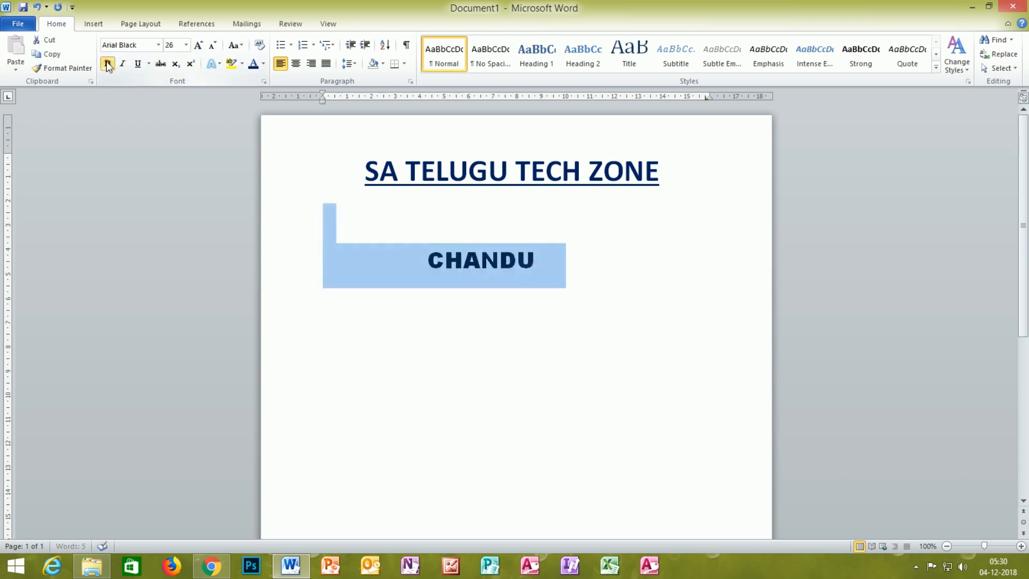
pyautogui.click(122, 65)
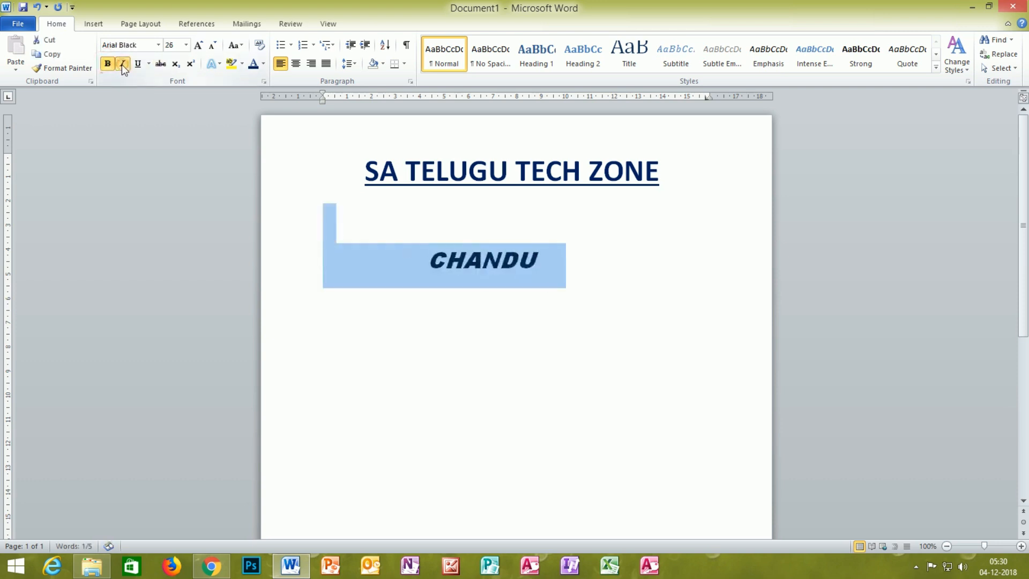
pyautogui.click(137, 64)
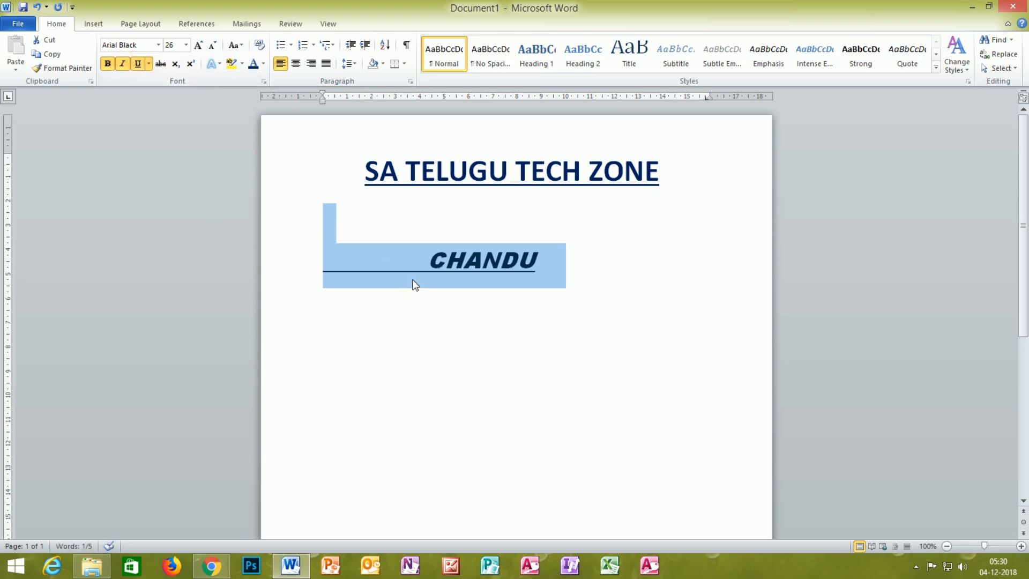
# - Remove the trailing space after the name and clear all formatting from its line
pyautogui.click(574, 264)
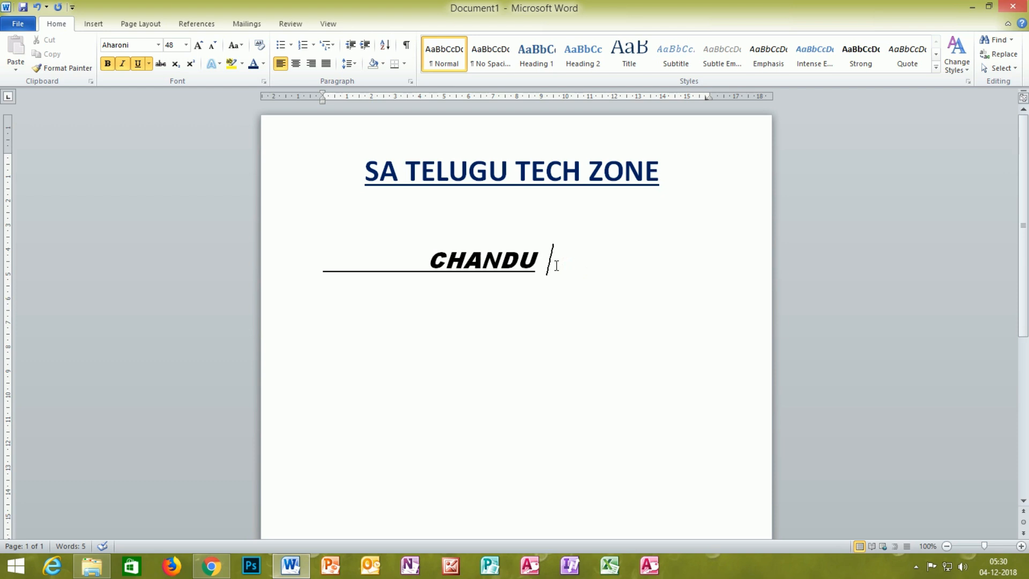
pyautogui.press('BackSpace')
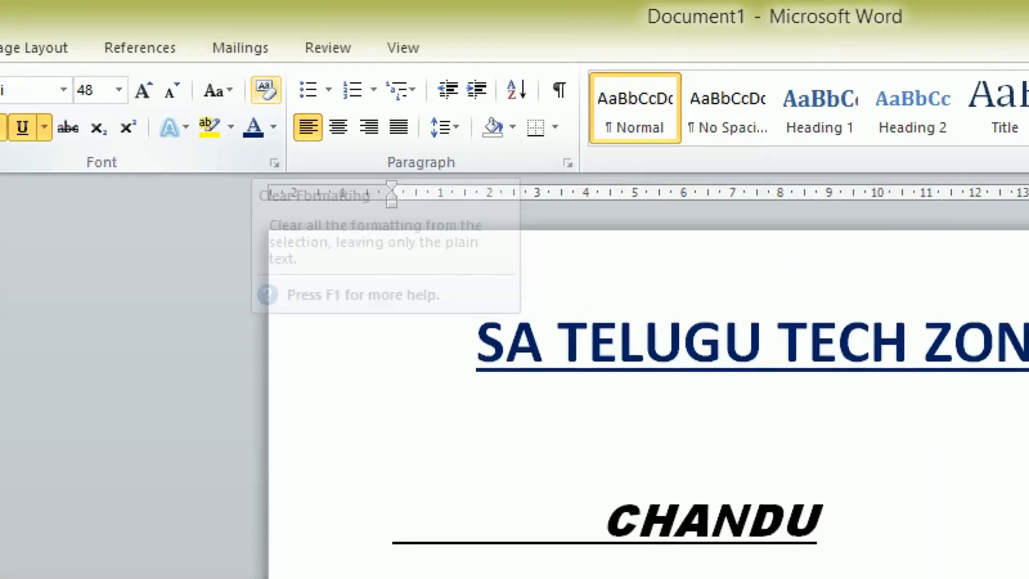
pyautogui.moveTo(255, 74)
pyautogui.mouseDown()
pyautogui.moveTo(255, 108)
pyautogui.moveTo(278, 96)
pyautogui.mouseUp()
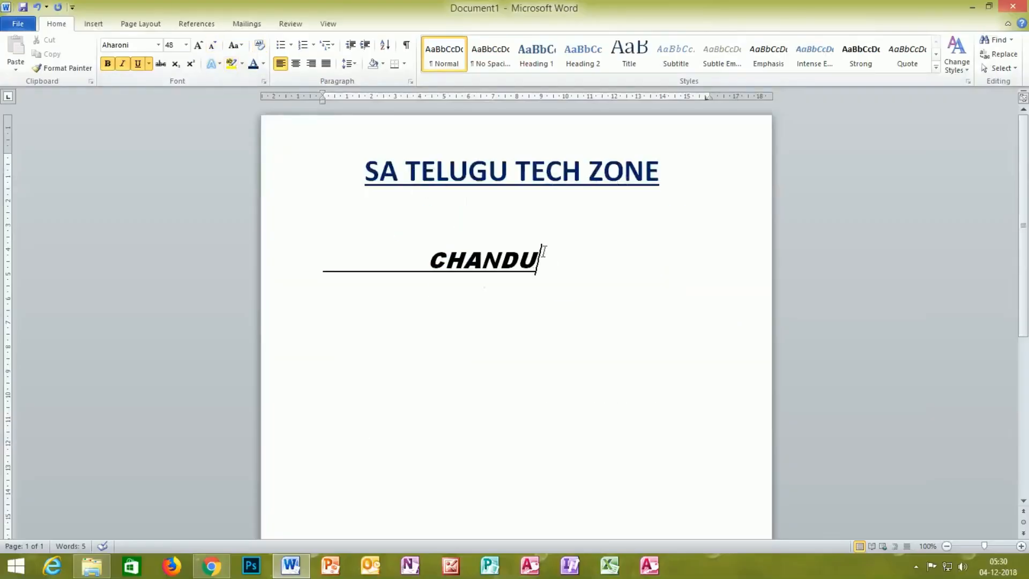
pyautogui.moveTo(544, 257); pyautogui.dragTo(385, 255)
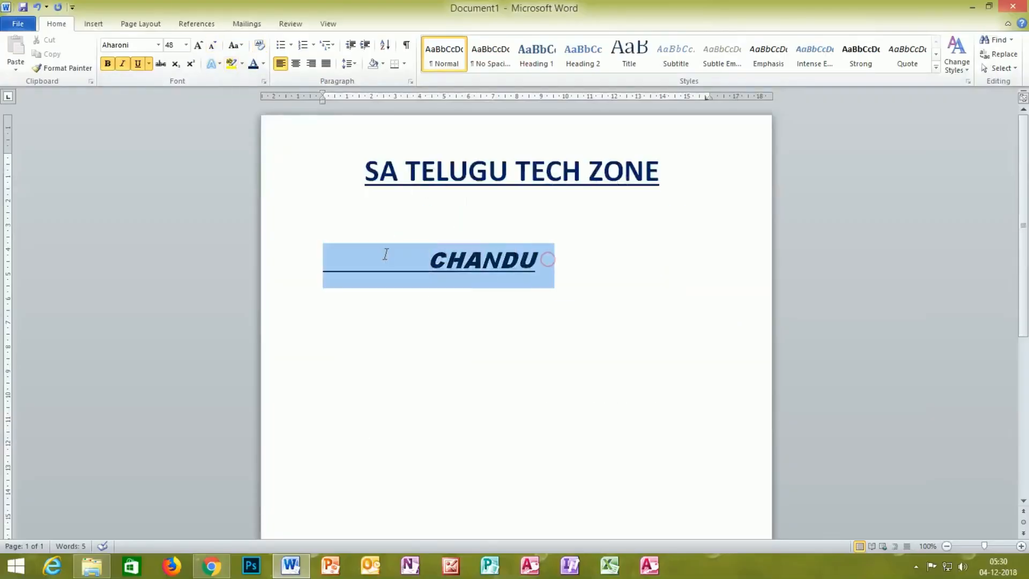
pyautogui.click(259, 45)
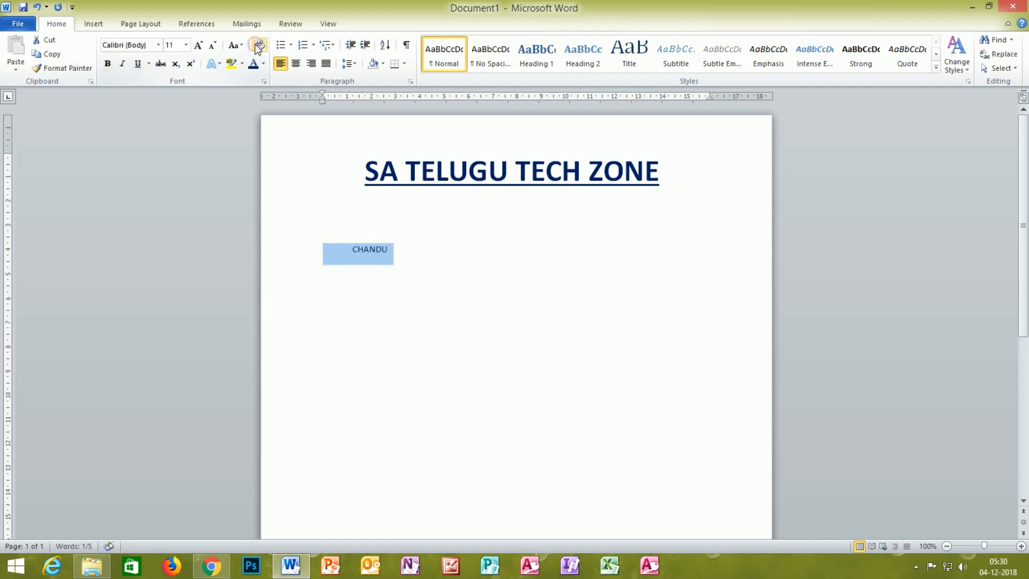
pyautogui.click(395, 251)
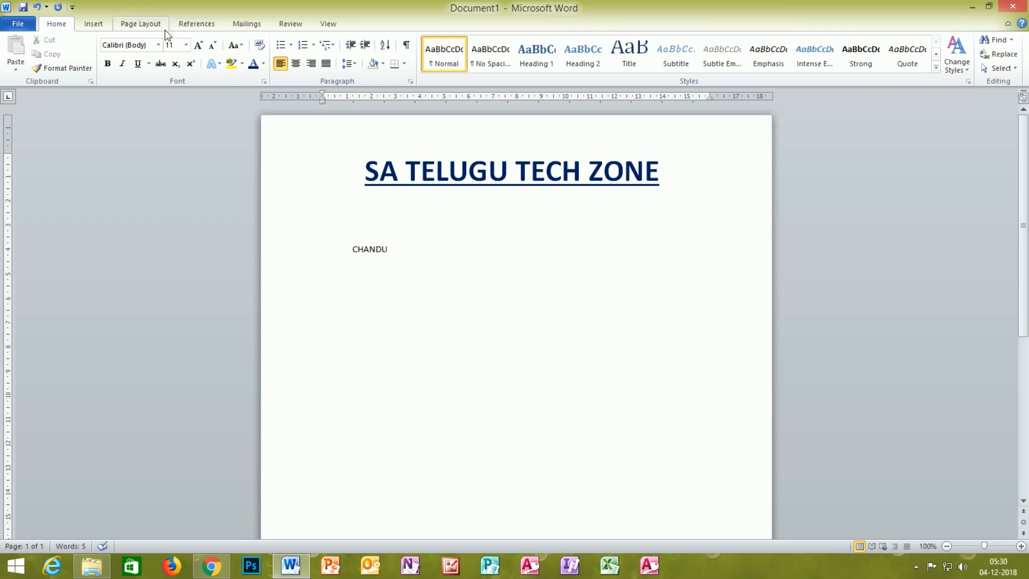
pyautogui.click(159, 46)
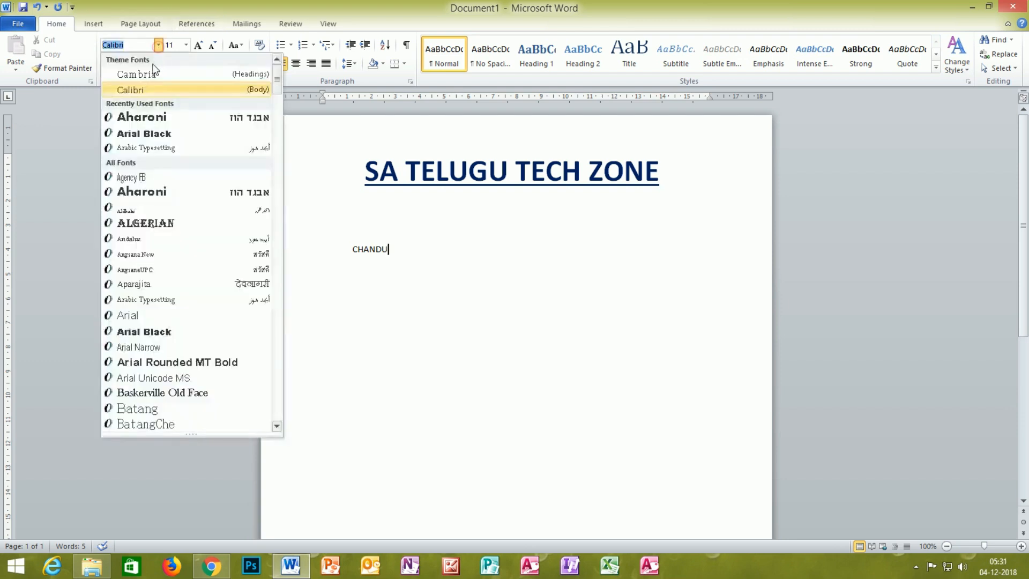
pyautogui.click(157, 48)
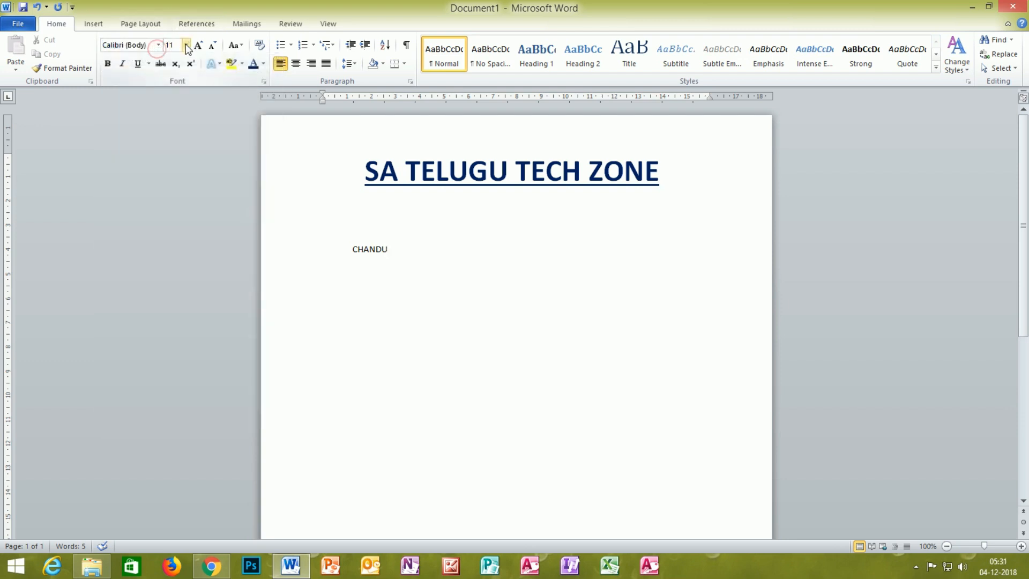
pyautogui.click(186, 45)
pyautogui.click(186, 45)
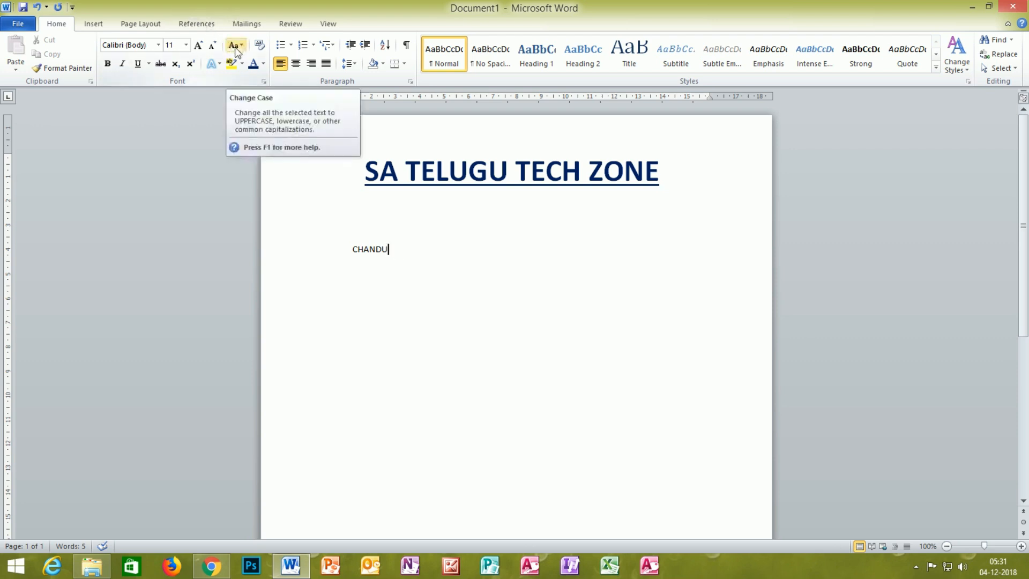
# - Delete the plain-text name below the heading and retype the first name in capitals
pyautogui.press('BackSpace')
pyautogui.press('BackSpace')
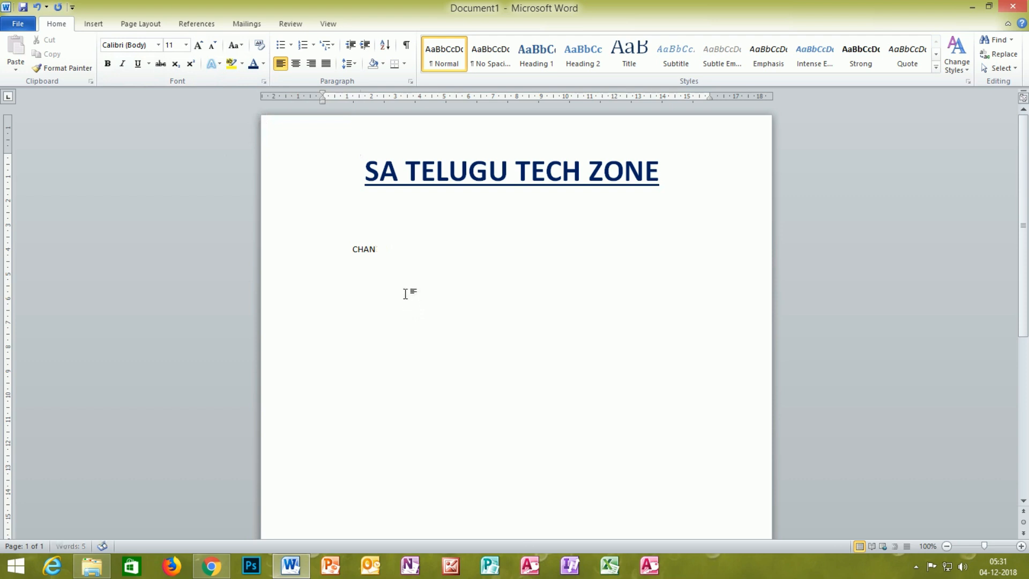
pyautogui.press('BackSpace')
pyautogui.press('BackSpace')
pyautogui.press('BackSpace')
pyautogui.press('BackSpace')
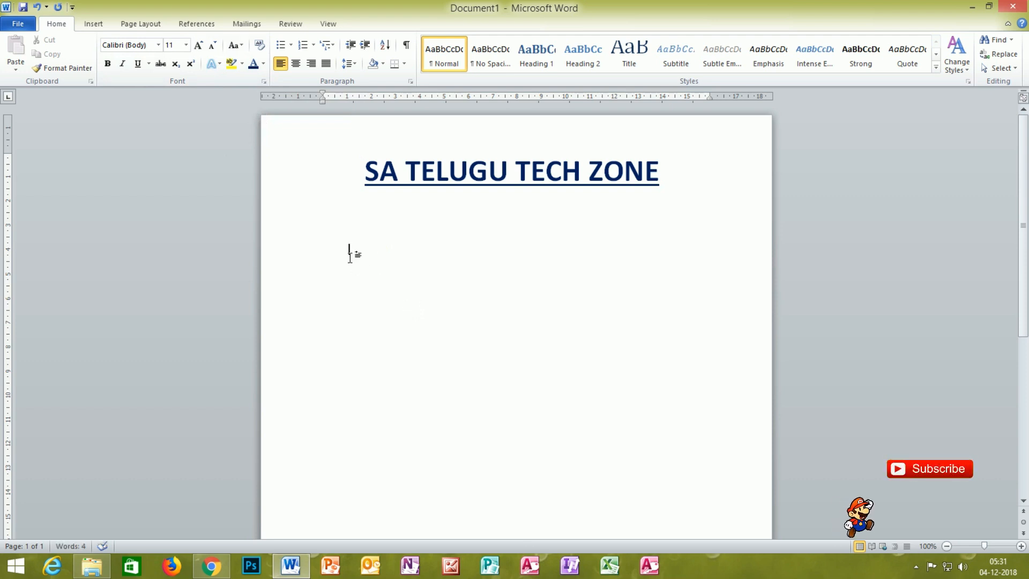
pyautogui.write('CHAND')
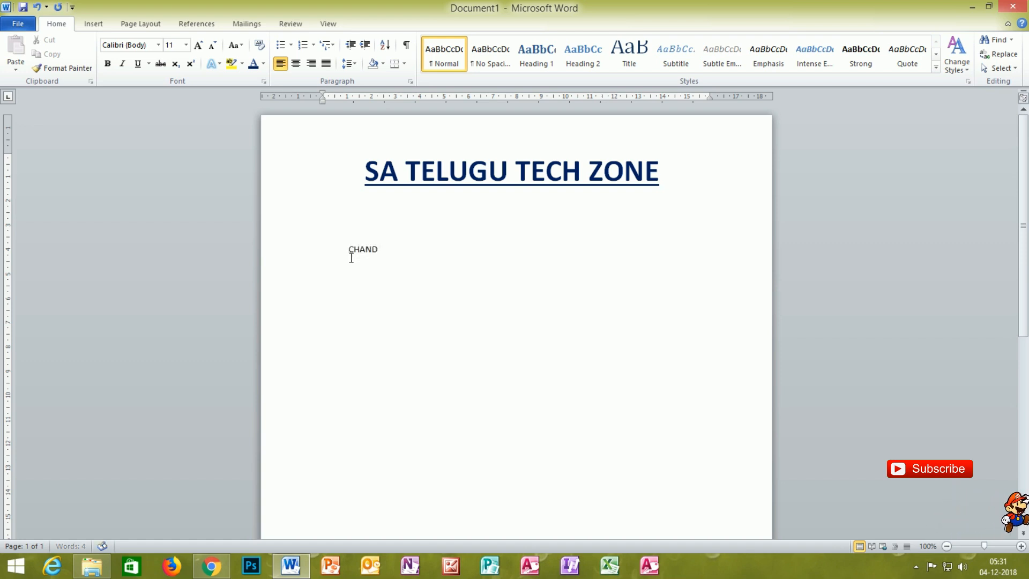
pyautogui.write('U')
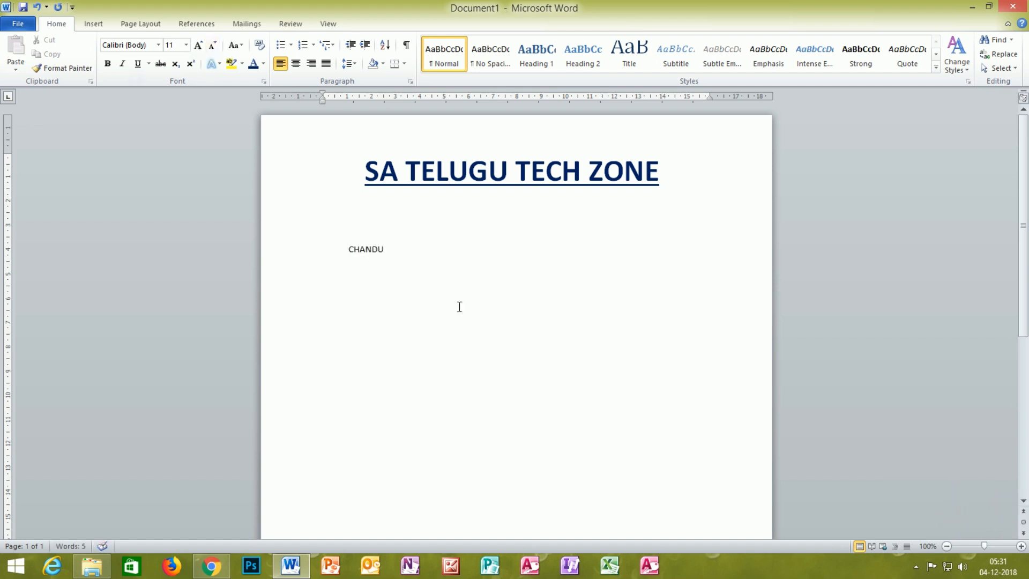
# - Set the retyped name to the Aharoni font at size 36
pyautogui.moveTo(395, 247); pyautogui.dragTo(326, 210)
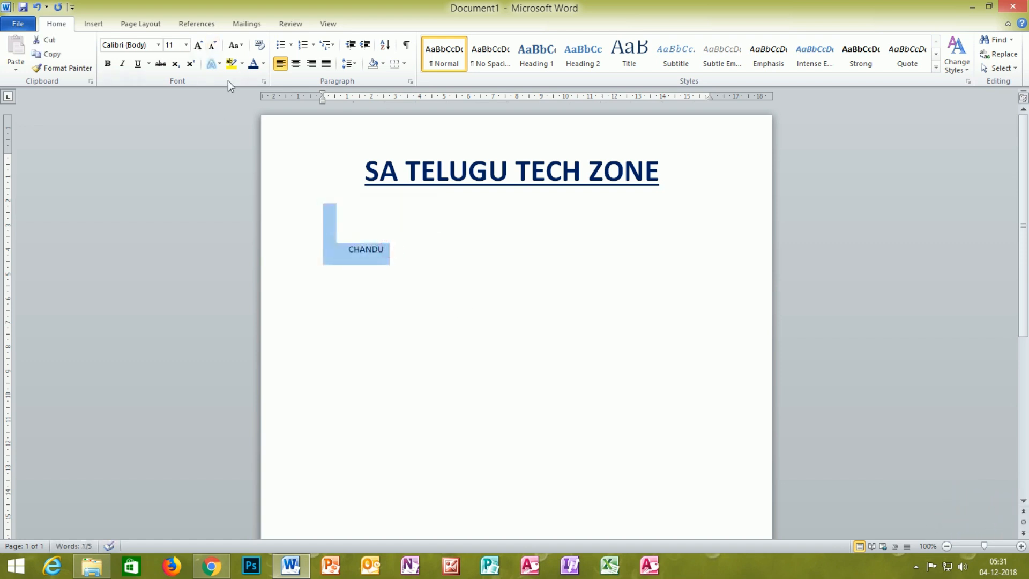
pyautogui.click(158, 45)
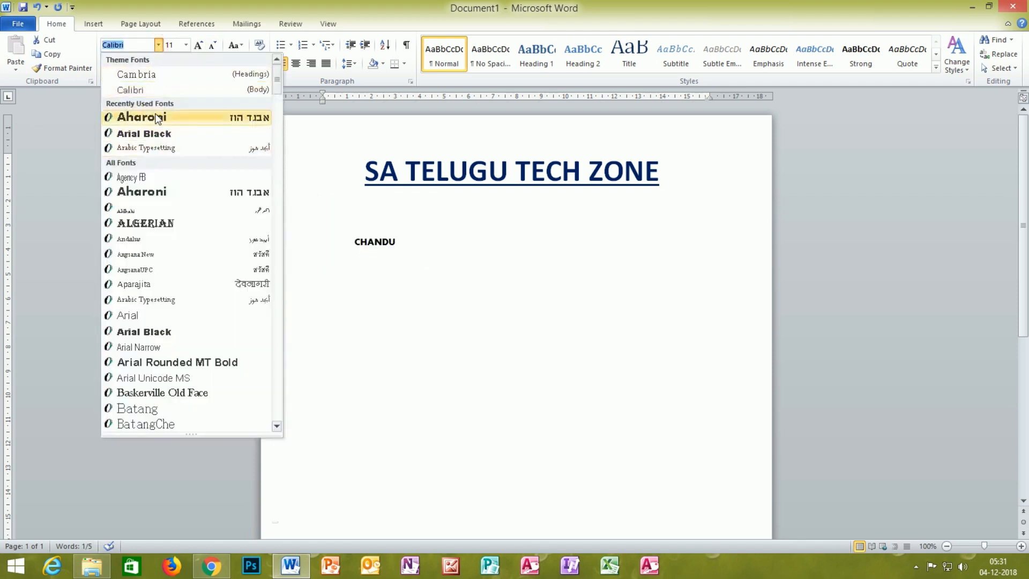
pyautogui.click(153, 195)
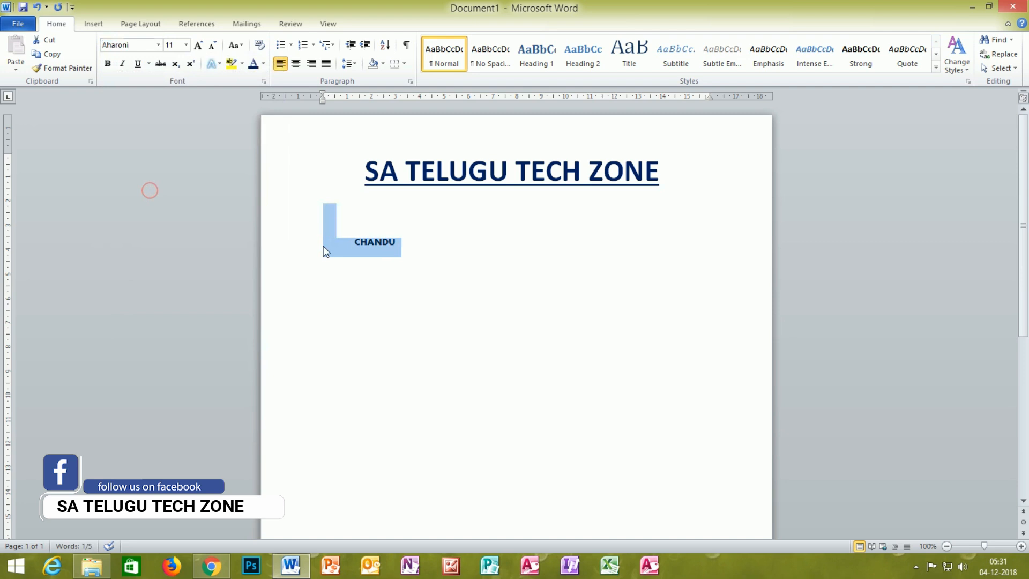
pyautogui.click(186, 45)
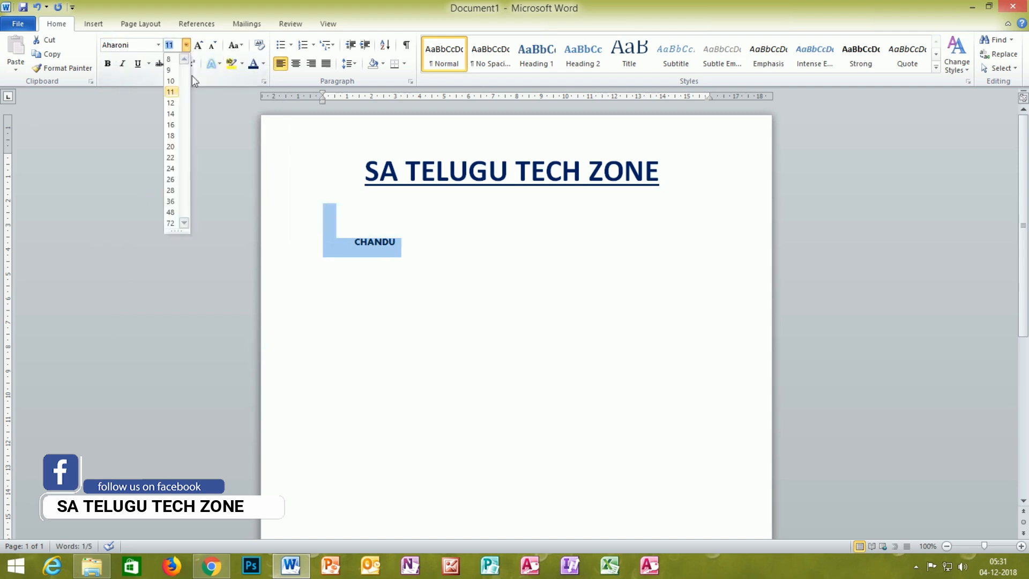
pyautogui.click(170, 199)
pyautogui.click(575, 260)
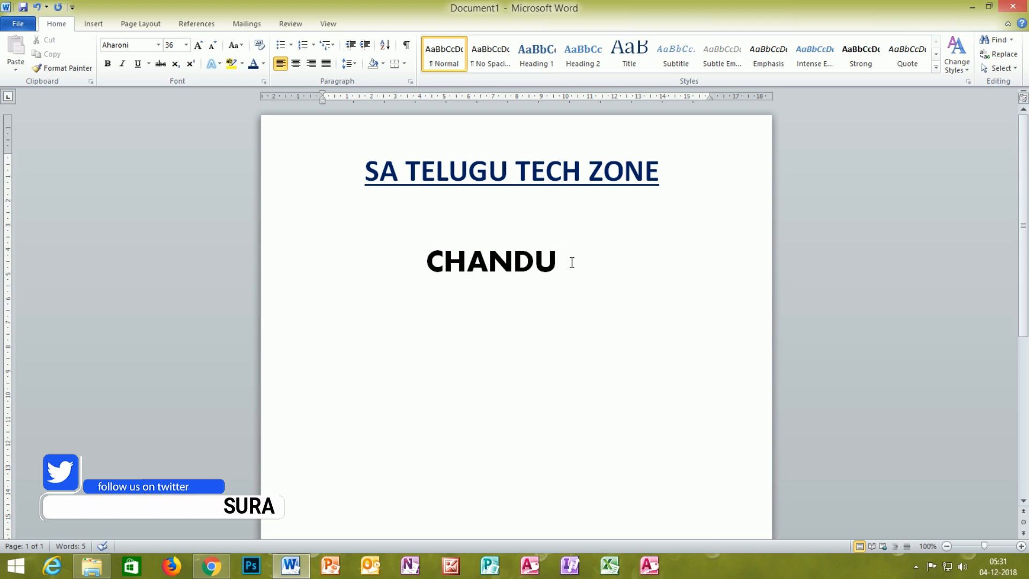
# - Toggle bold on the name below the heading, leaving bold turned on
pyautogui.moveTo(570, 261); pyautogui.dragTo(418, 266)
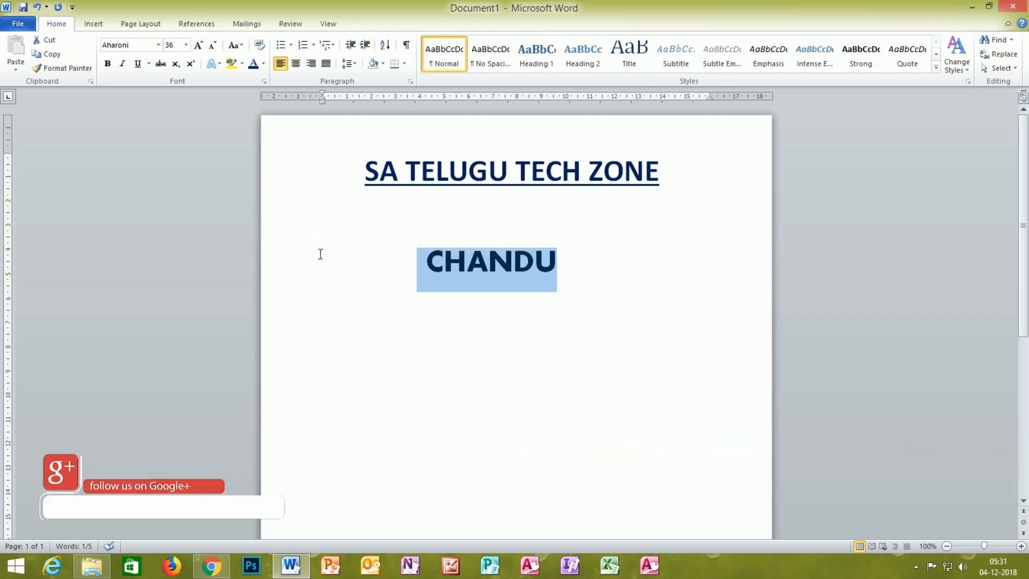
pyautogui.hotkey('ctrl', 'b')
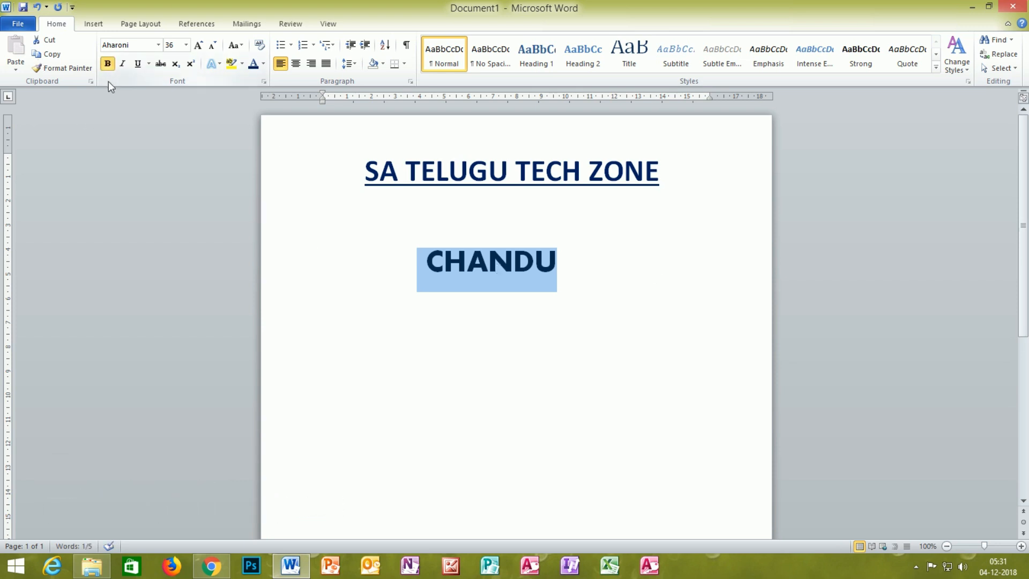
pyautogui.hotkey('ctrl', 'b')
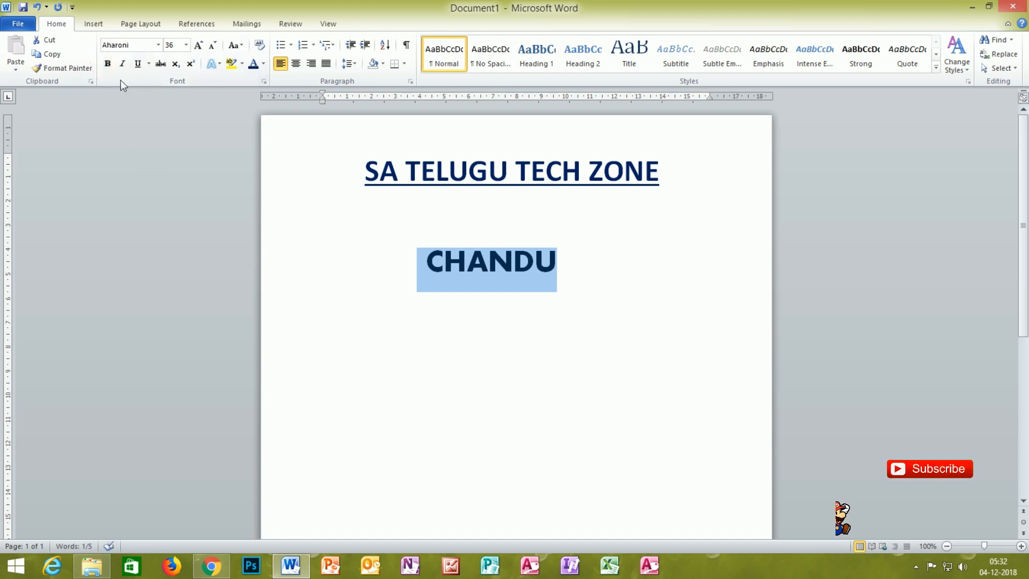
pyautogui.click(107, 63)
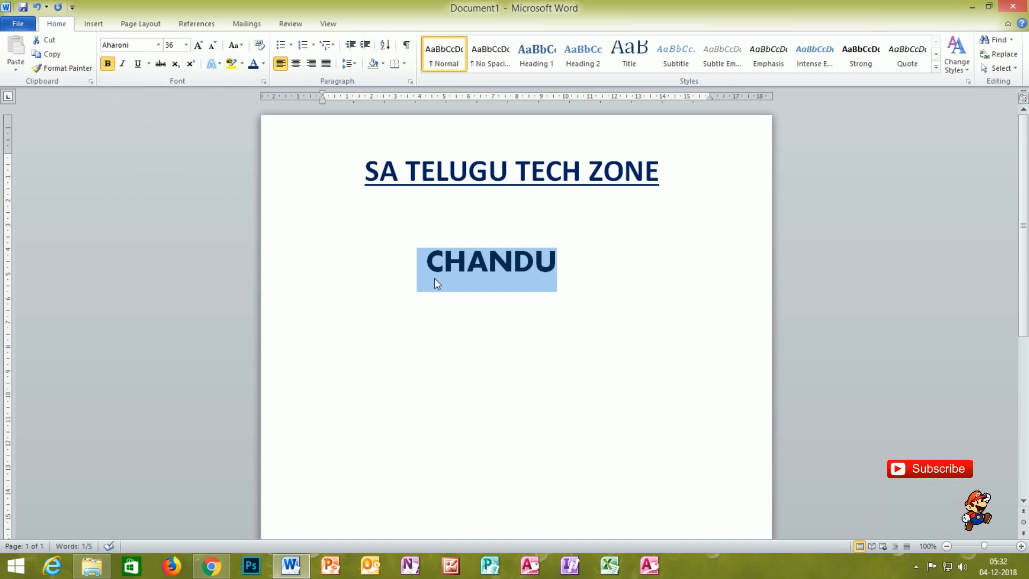
# - Turn off bold on the name below the heading and clear the selection
pyautogui.hotkey('ctrl', 'b')
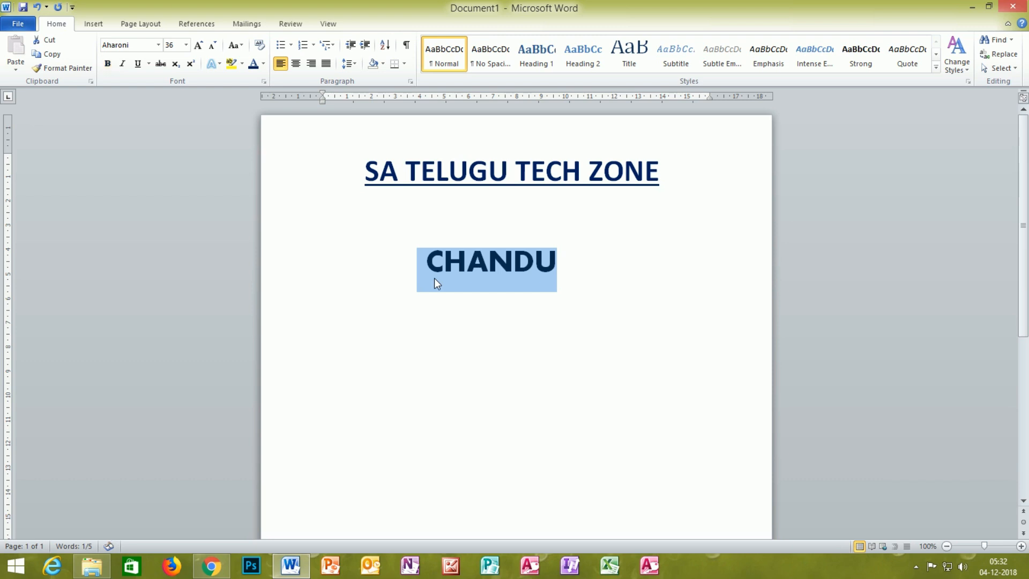
pyautogui.click(559, 267)
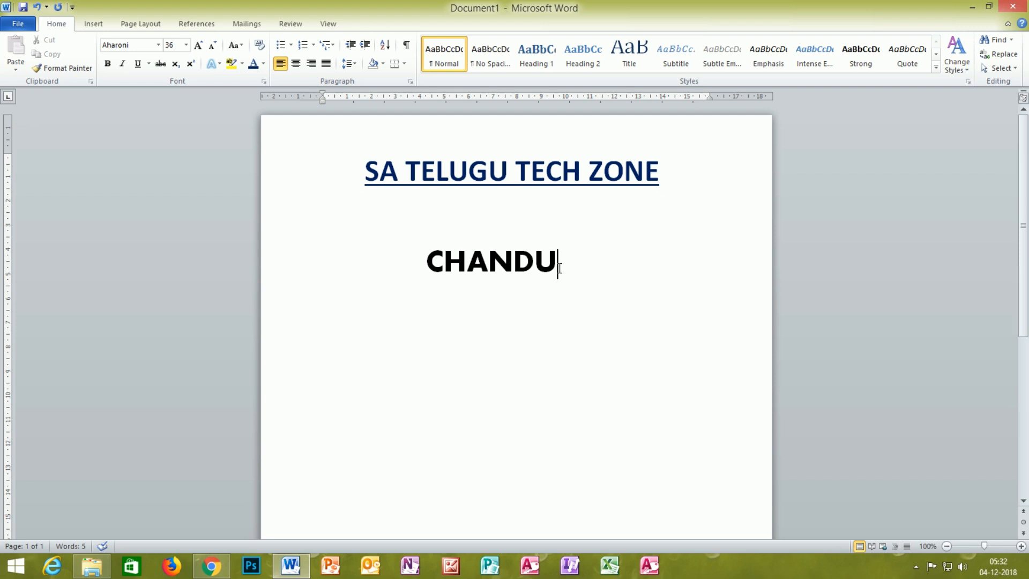
# - Apply italic to the name below the heading and remove it again
pyautogui.moveTo(559, 268); pyautogui.dragTo(584, 272)
pyautogui.click(421, 259)
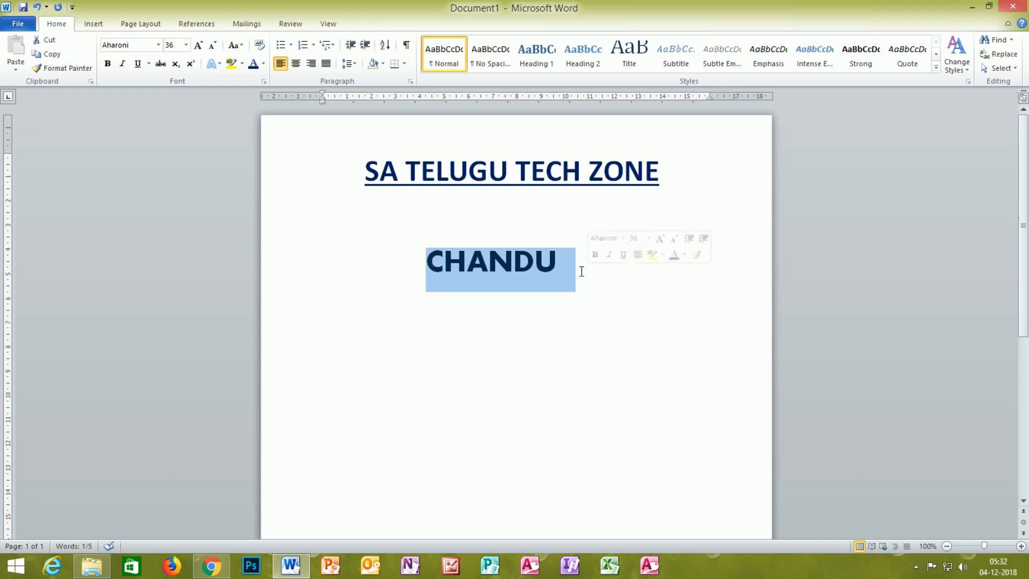
pyautogui.click(122, 64)
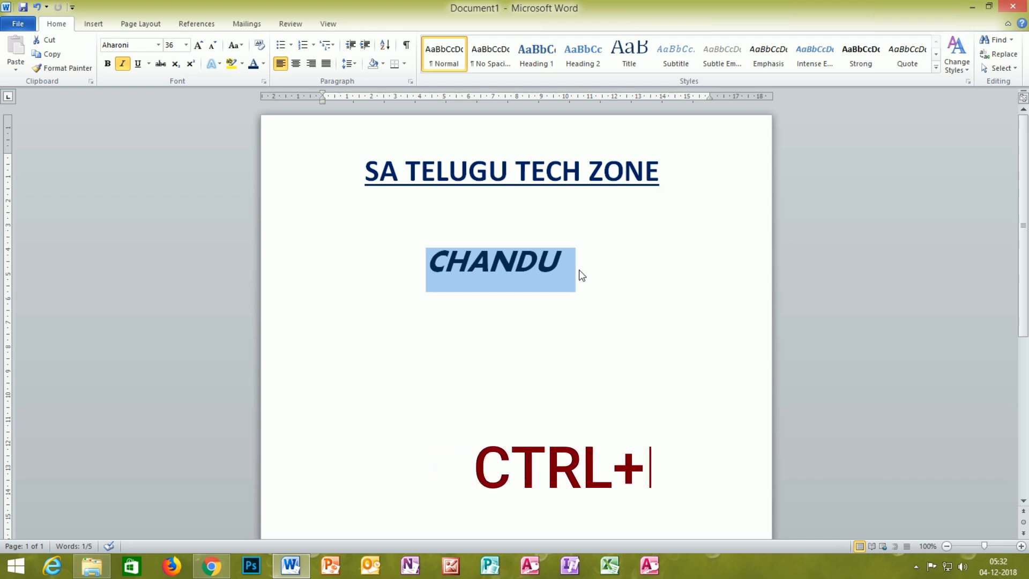
pyautogui.hotkey('ctrl', 'i')
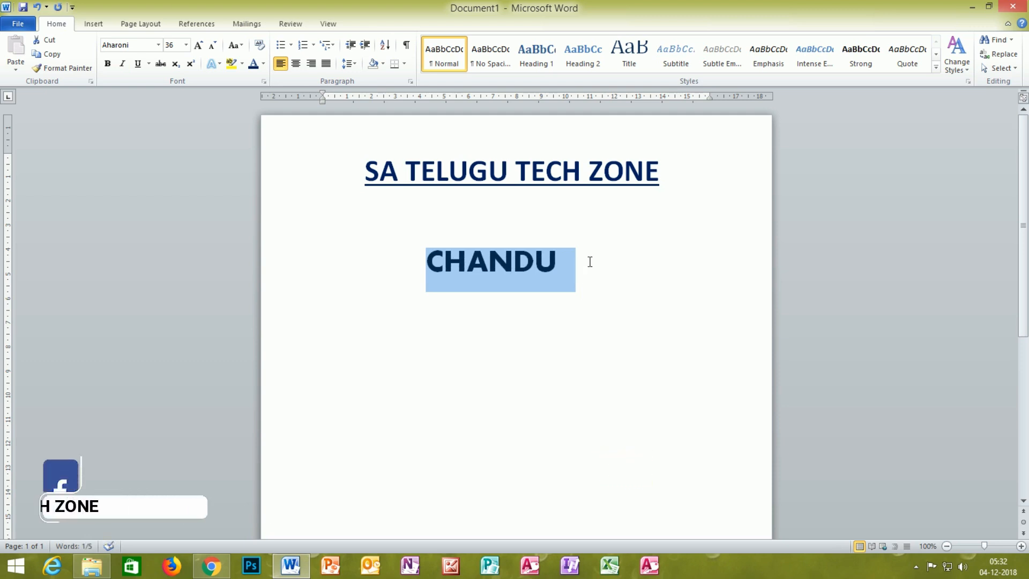
pyautogui.click(590, 259)
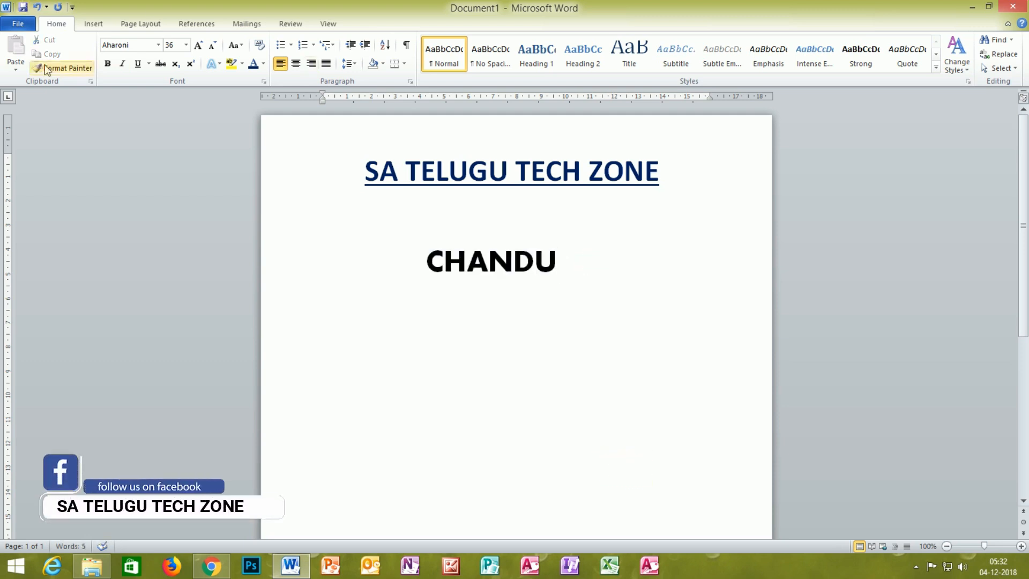
# - Underline the name below the heading and remove the underline again
pyautogui.click(138, 64)
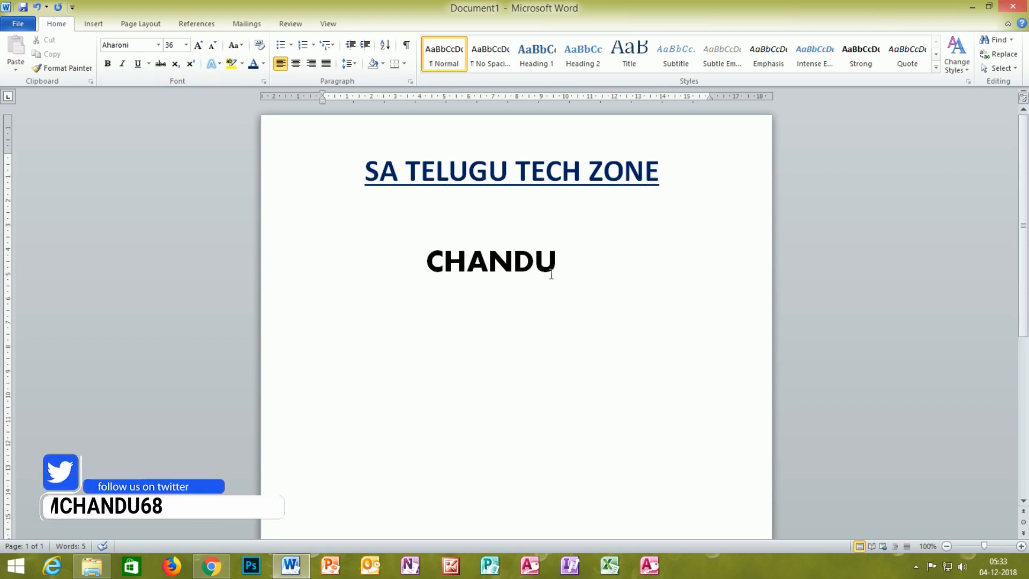
pyautogui.moveTo(560, 259); pyautogui.dragTo(408, 261)
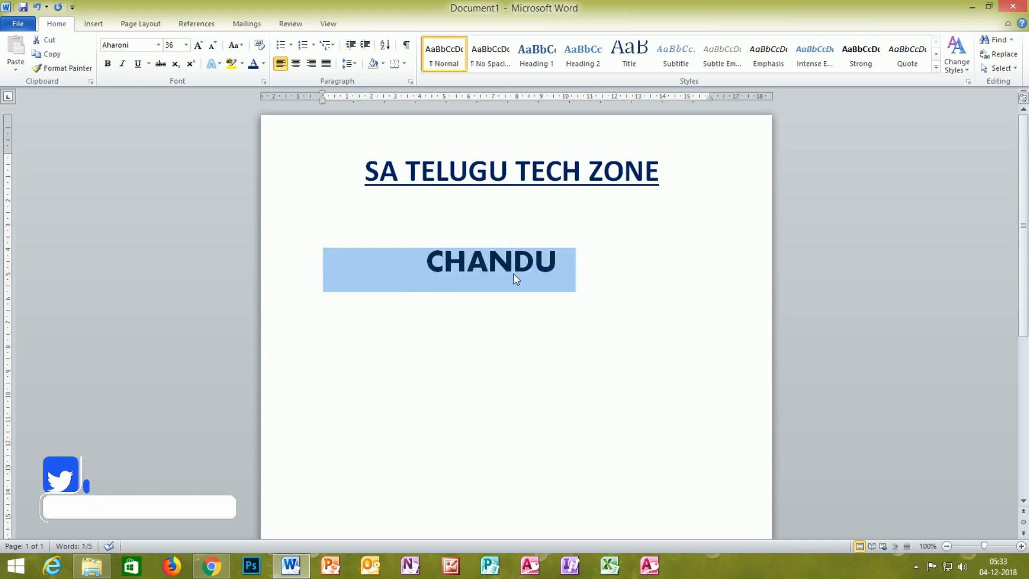
pyautogui.click(570, 259)
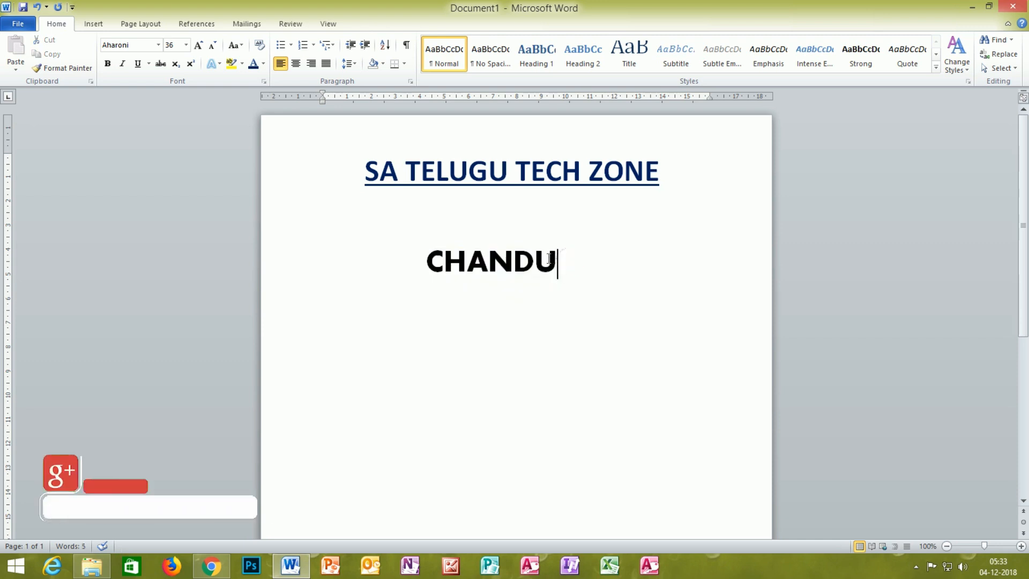
pyautogui.moveTo(569, 260); pyautogui.dragTo(430, 258)
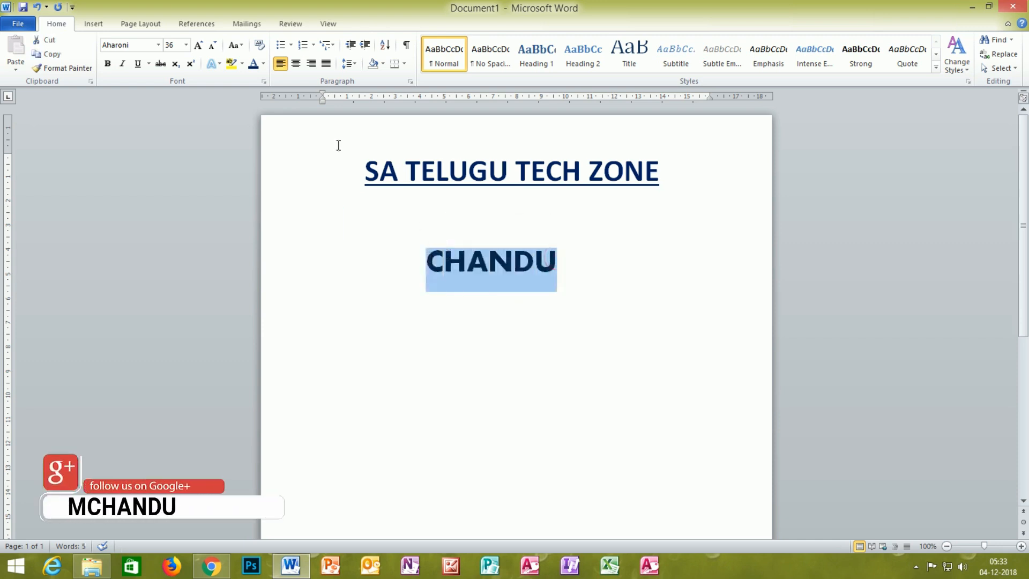
pyautogui.click(139, 63)
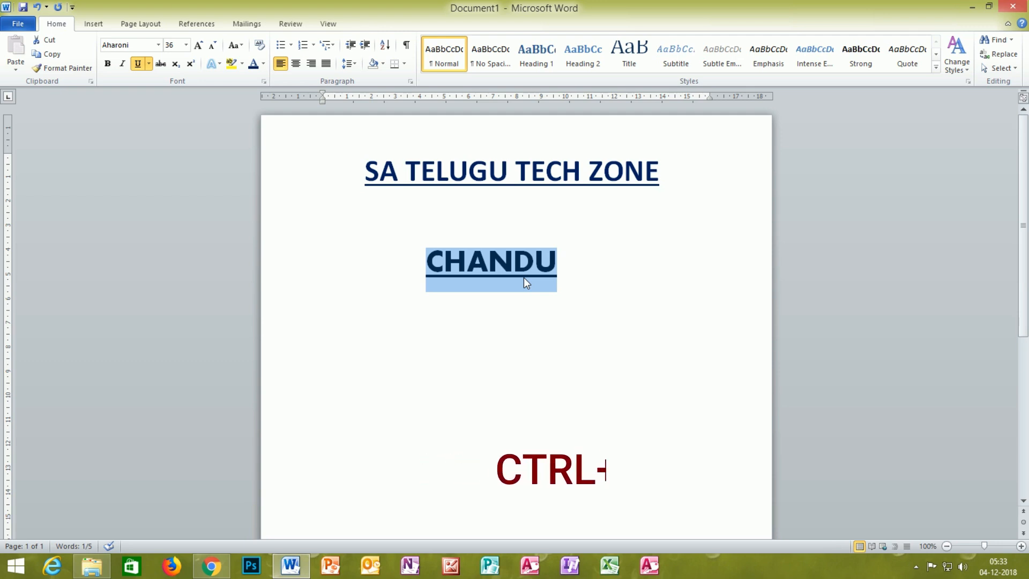
pyautogui.hotkey('ctrl', 'u')
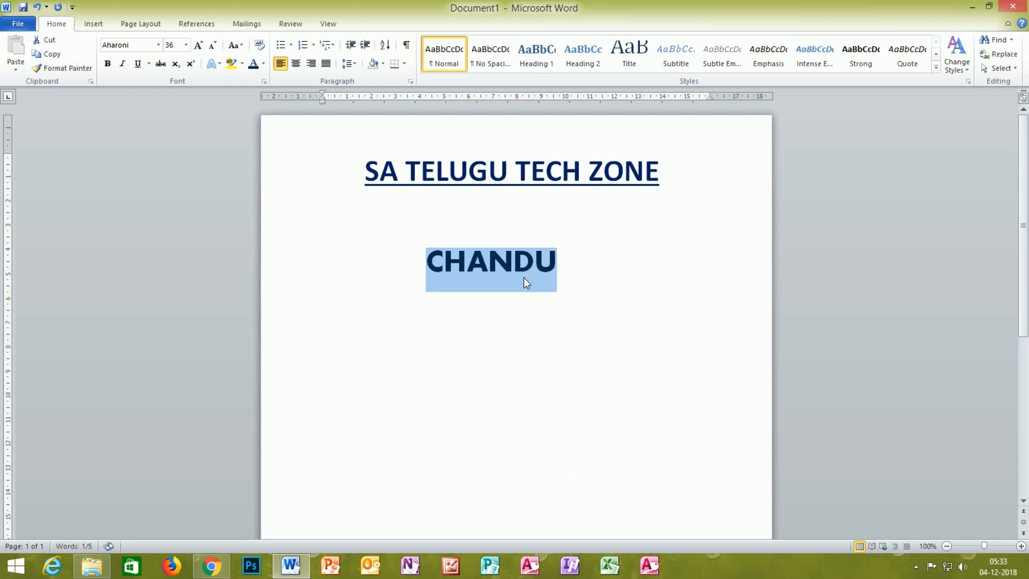
pyautogui.click(559, 266)
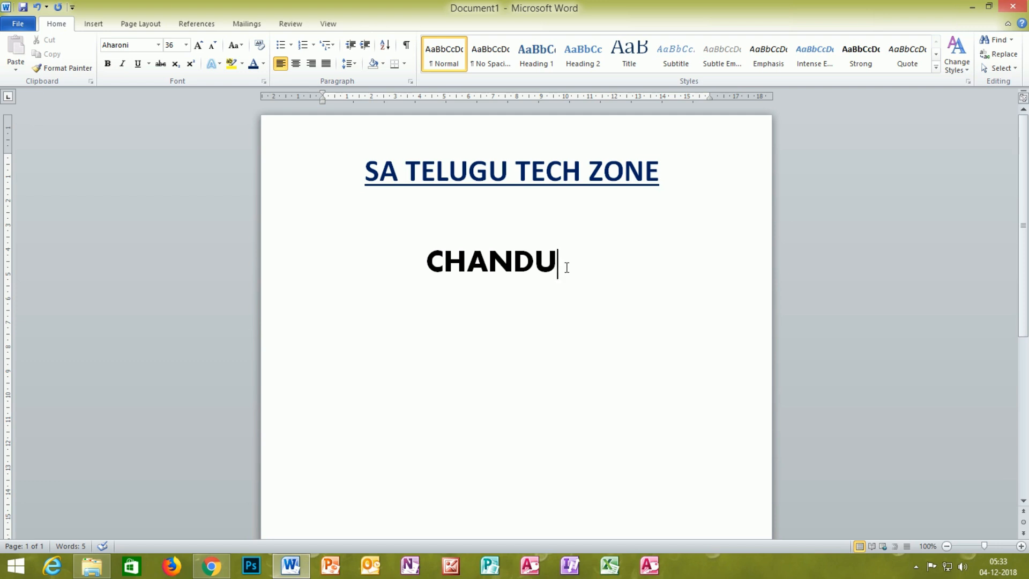
pyautogui.moveTo(558, 267); pyautogui.dragTo(424, 267)
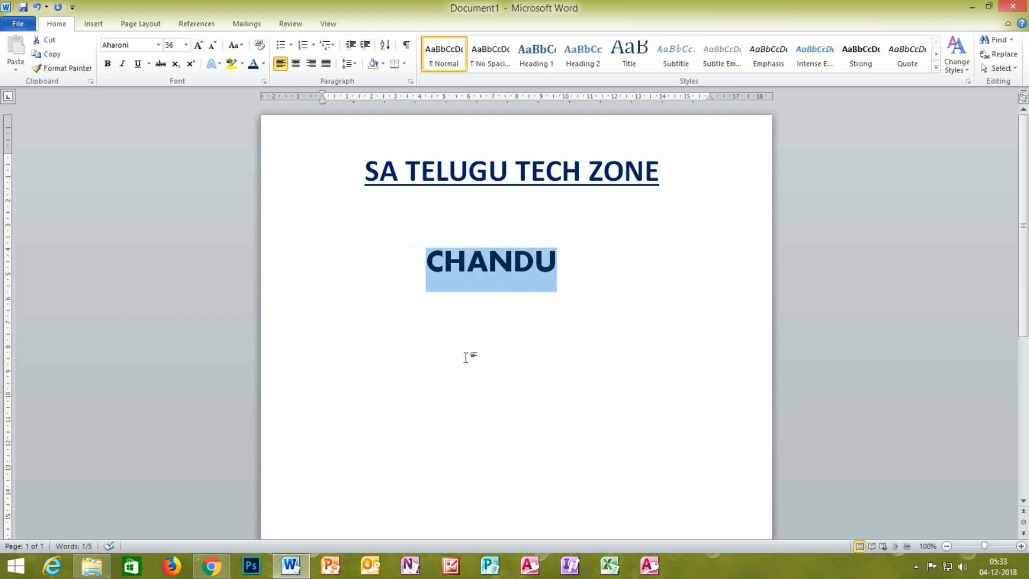
pyautogui.click(561, 261)
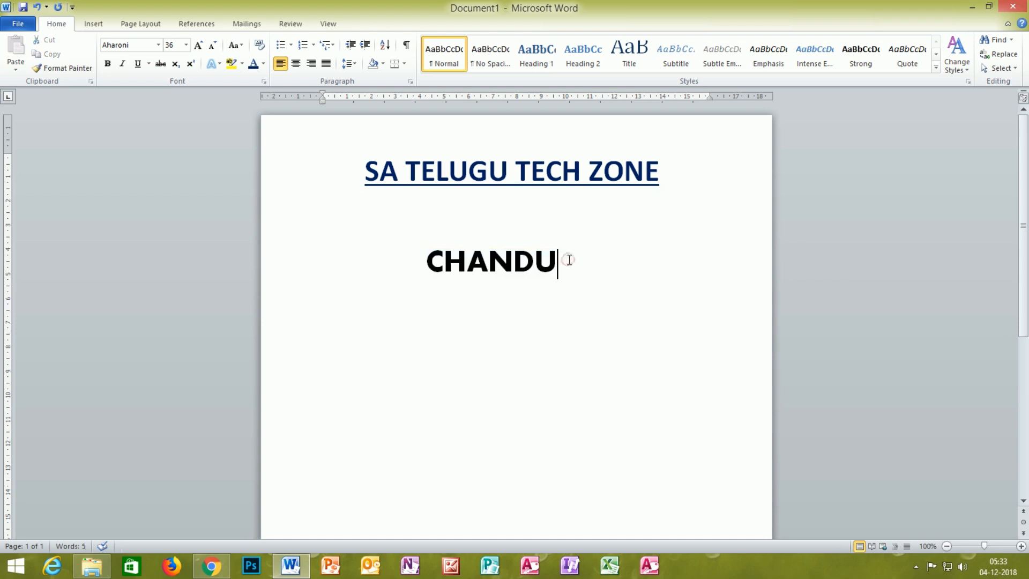